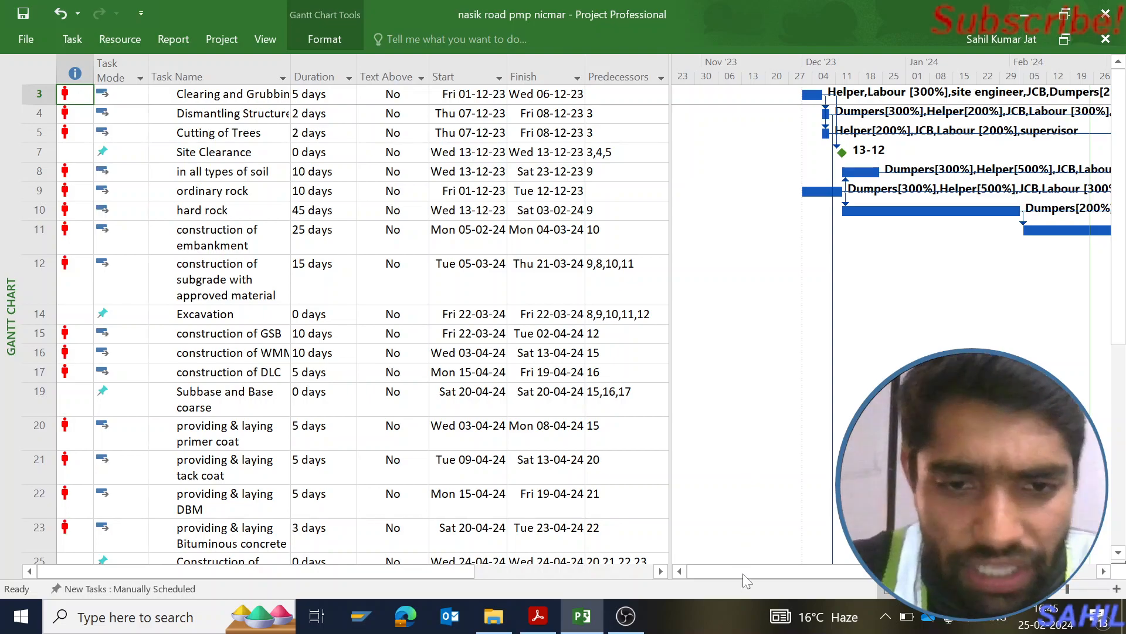
Switch to MSP2013Notes.pdf in Adobe Acrobat and read the Exercise 1 calendar and project details
mouse_move(546, 626)
click(535, 513)
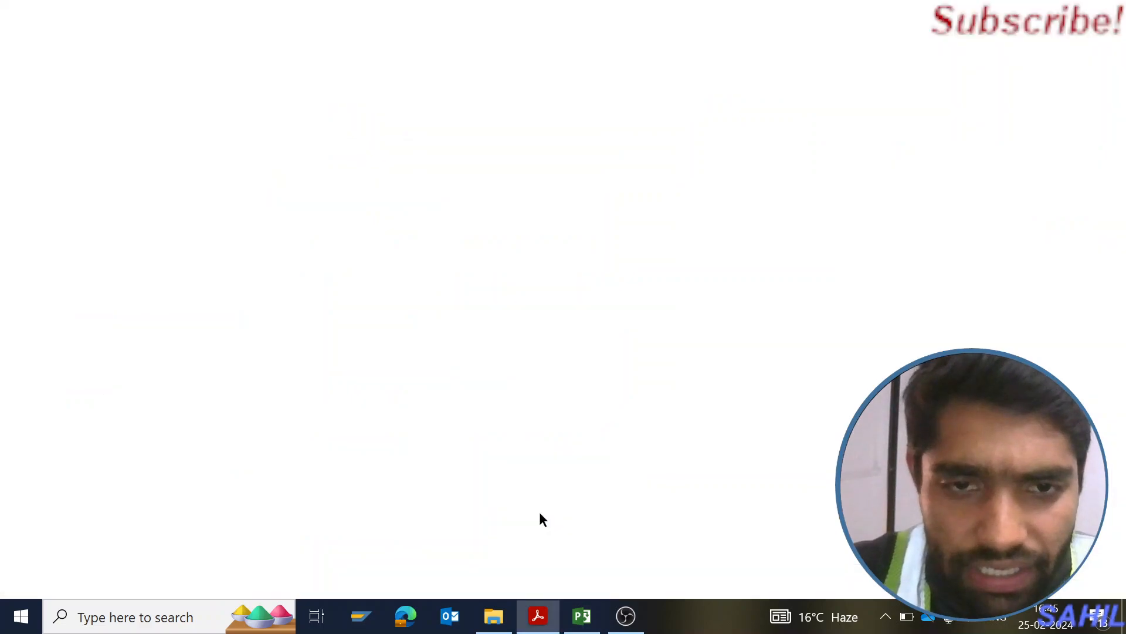
scroll(562, 339, up, 2)
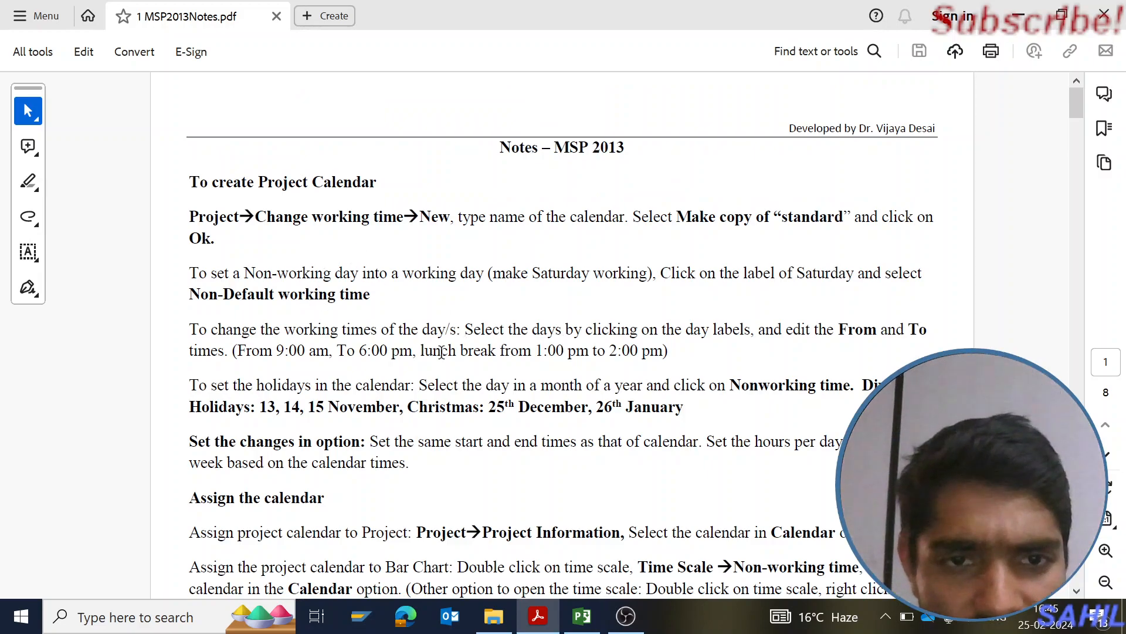
scroll(525, 356, down, 6)
scroll(525, 356, down, 11)
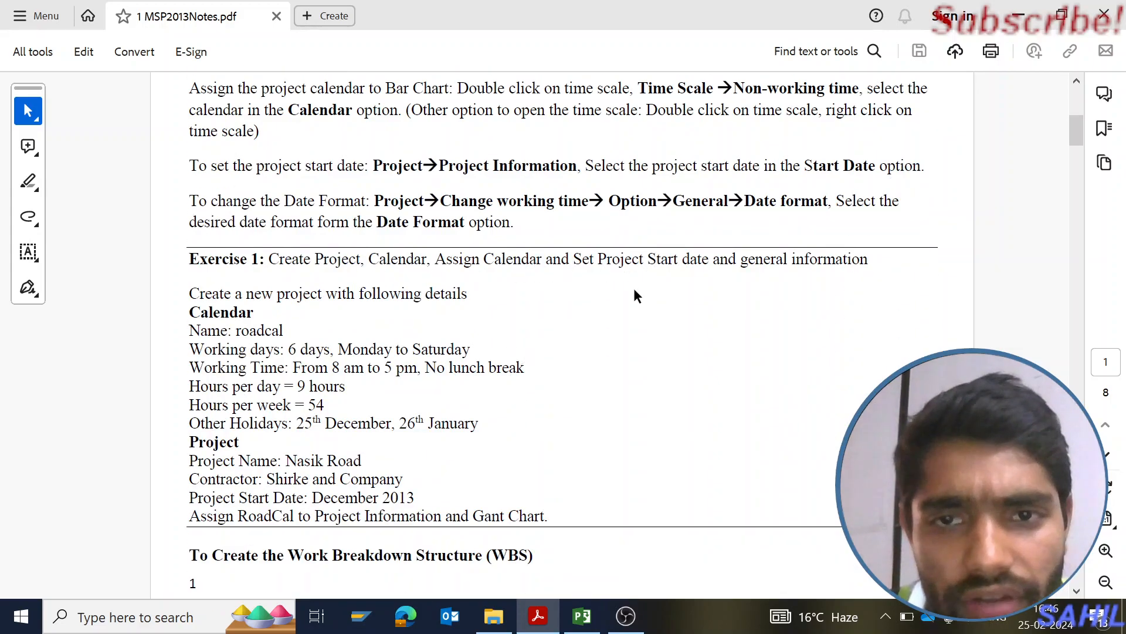
Examine the Exercise 2 list of summary tasks and sub tasks, from Site Clearance through Finish
scroll(636, 288, down, 20)
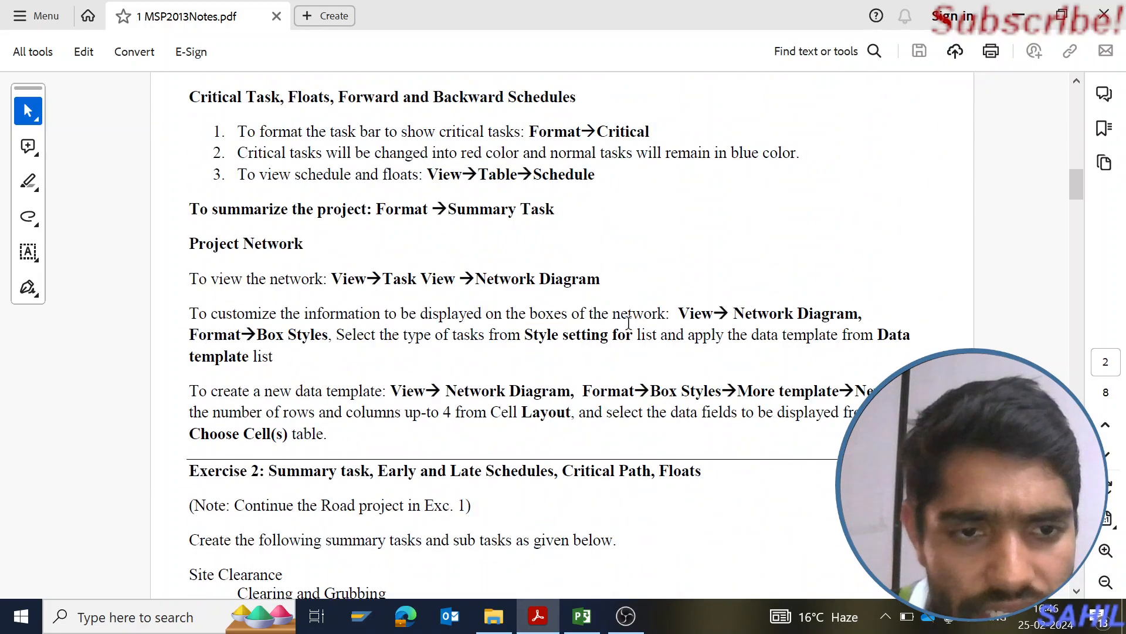
scroll(629, 324, down, 7)
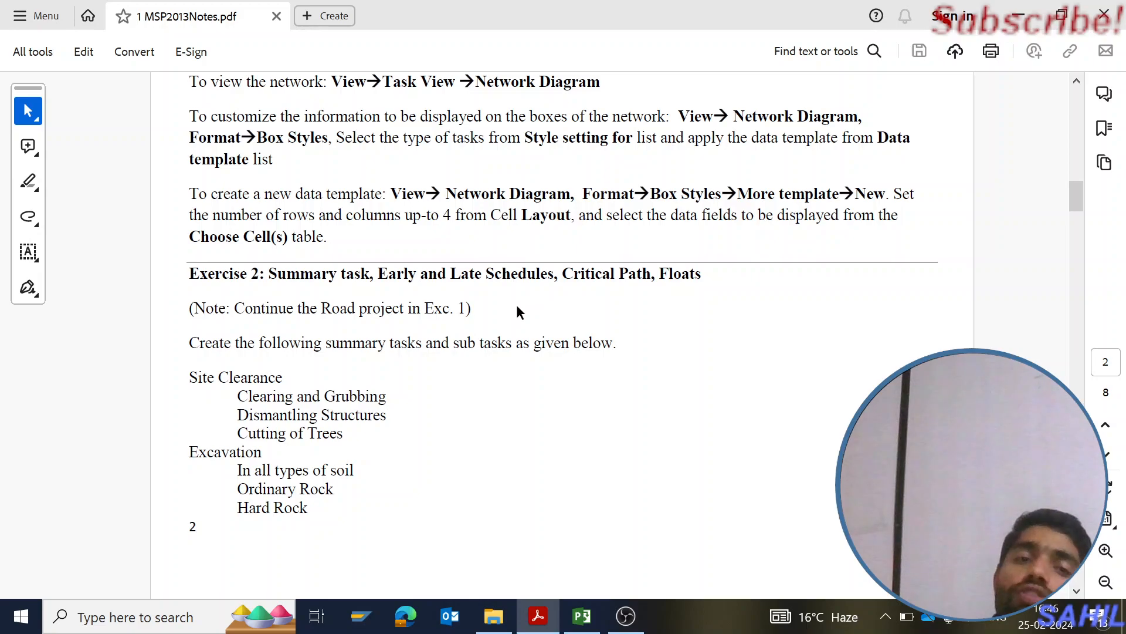
scroll(524, 393, down, 5)
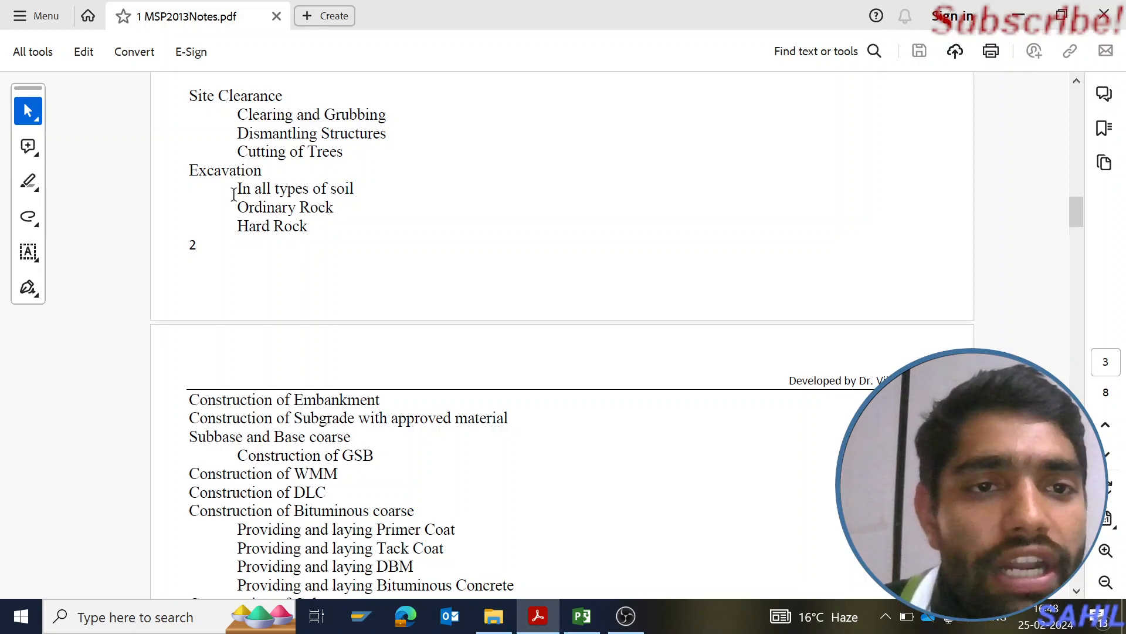
scroll(328, 478, down, 1)
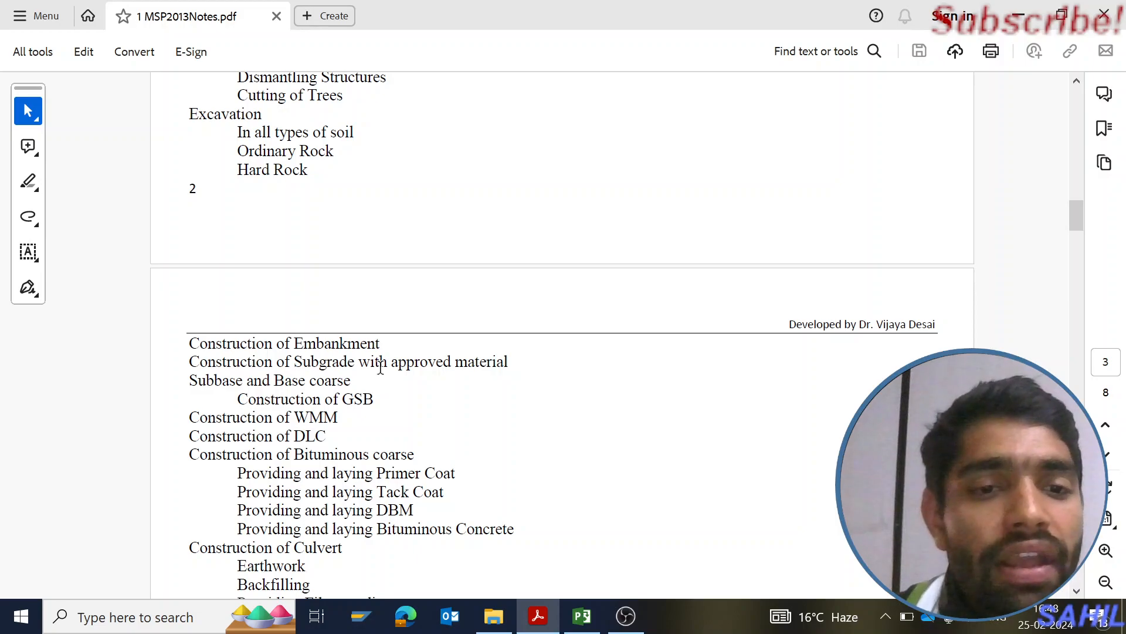
scroll(369, 449, down, 3)
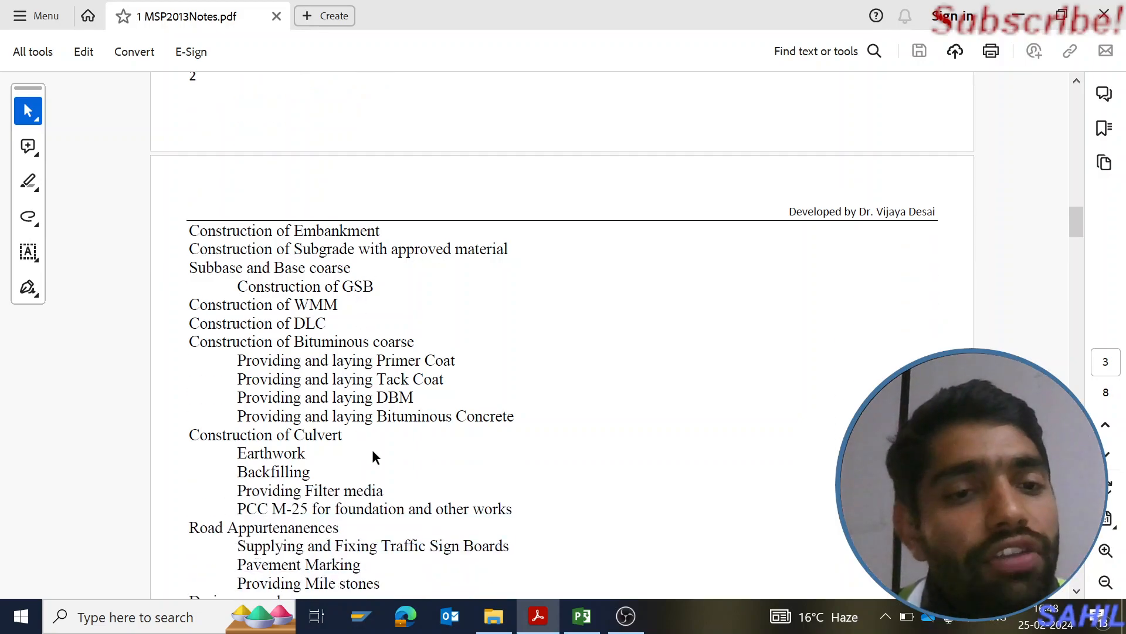
scroll(373, 451, down, 2)
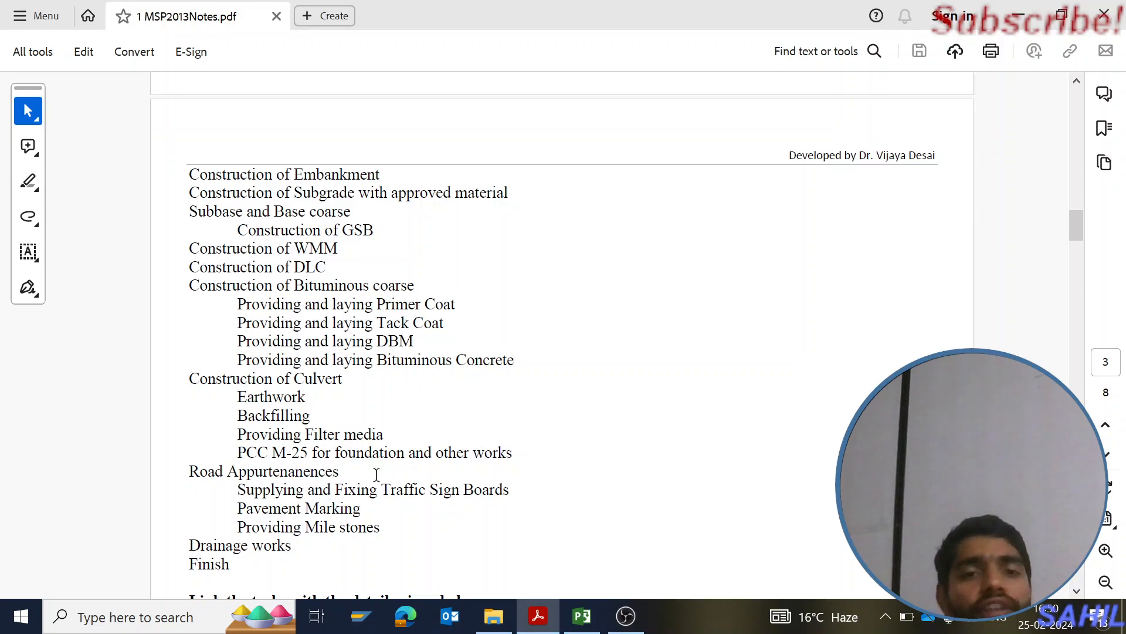
Review the notes from the project calendar instructions through WBS, task linking and resource leveling to Exercise 3
scroll(551, 404, up, 3)
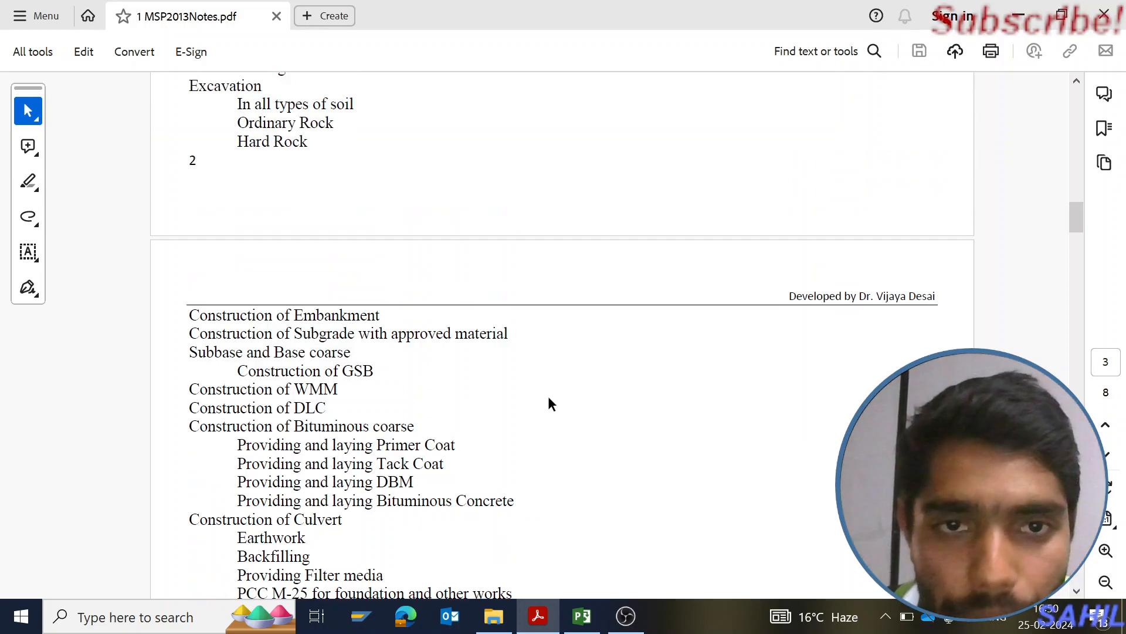
scroll(552, 404, up, 9)
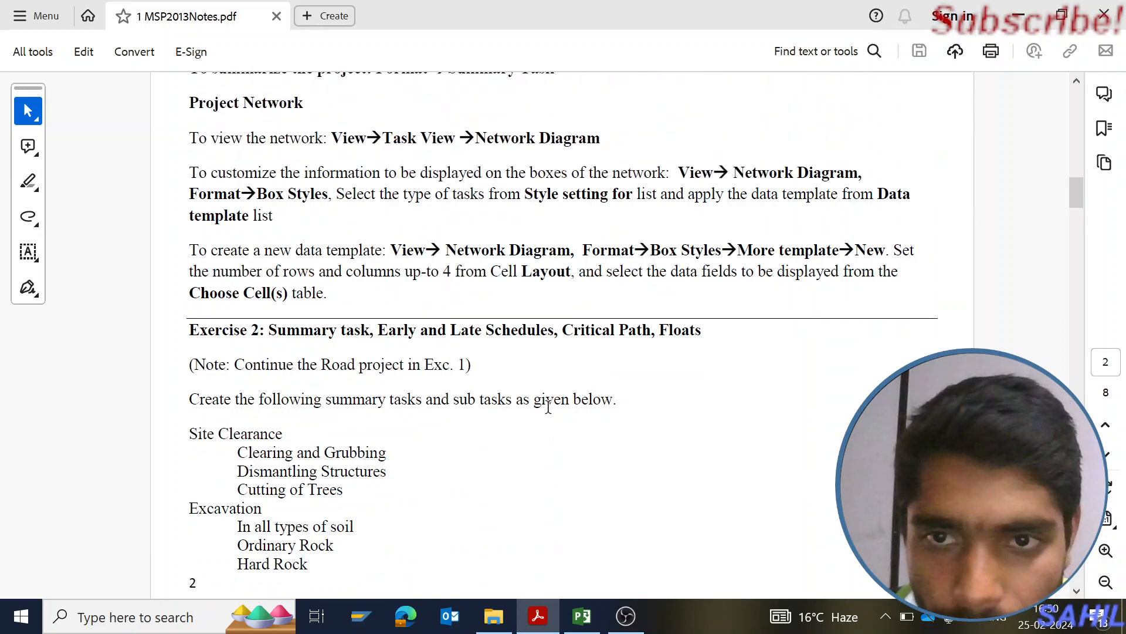
scroll(548, 406, up, 13)
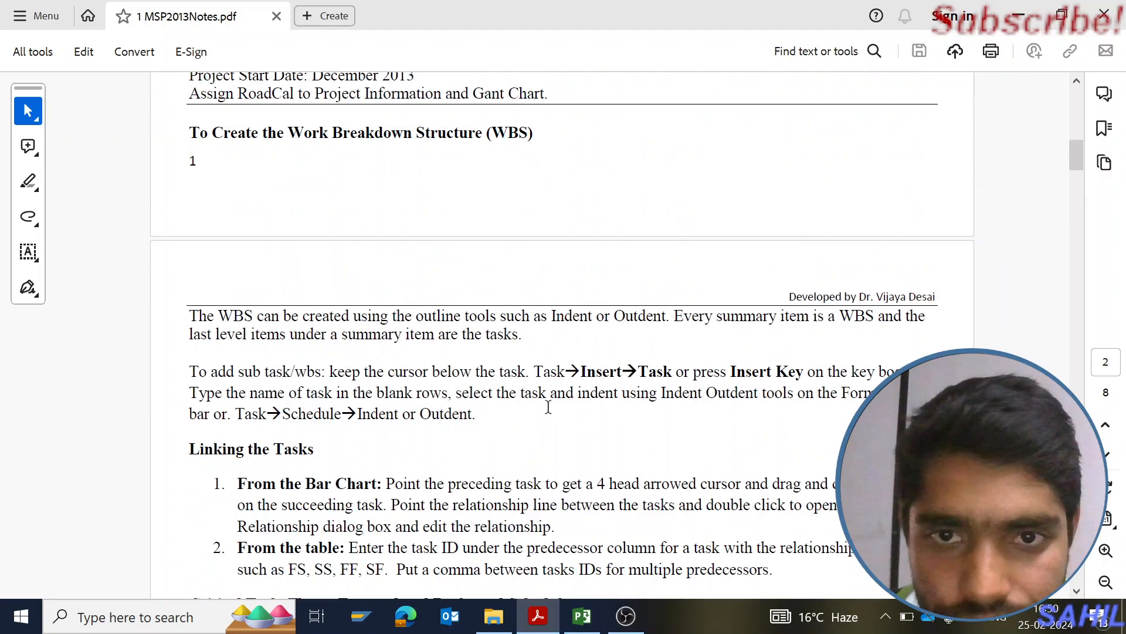
scroll(548, 406, up, 16)
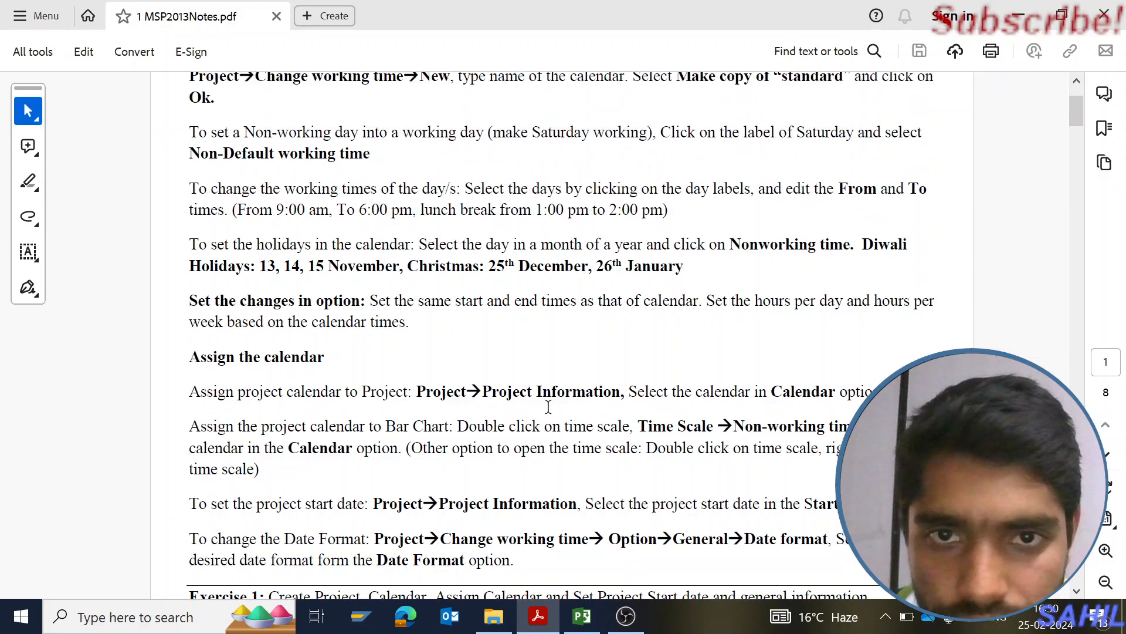
scroll(548, 406, up, 3)
scroll(548, 407, down, 4)
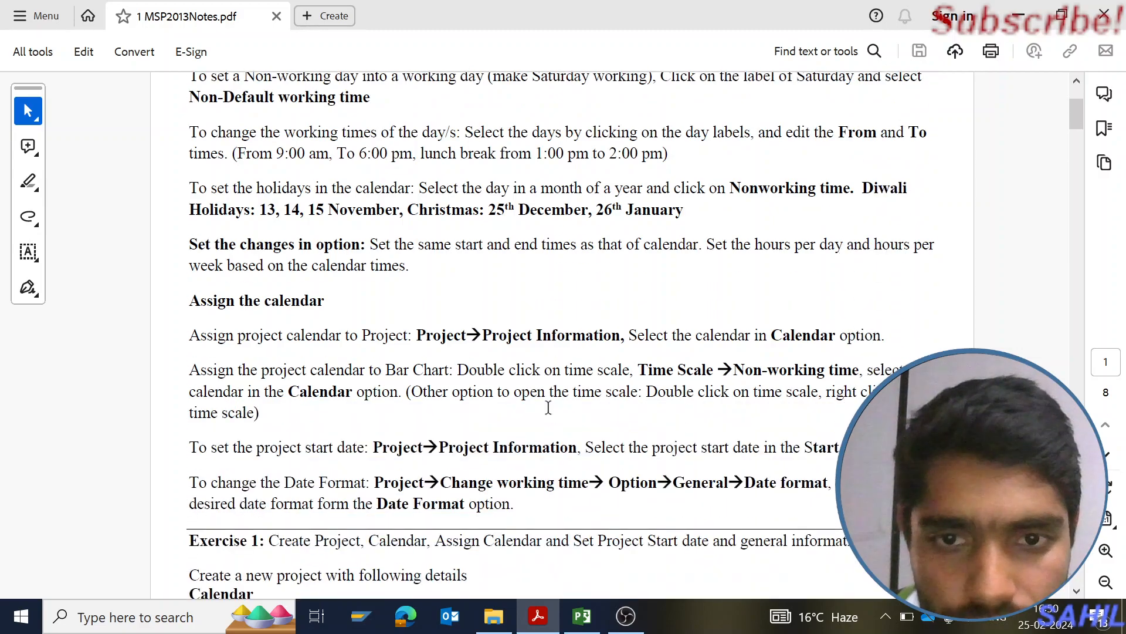
scroll(548, 407, down, 10)
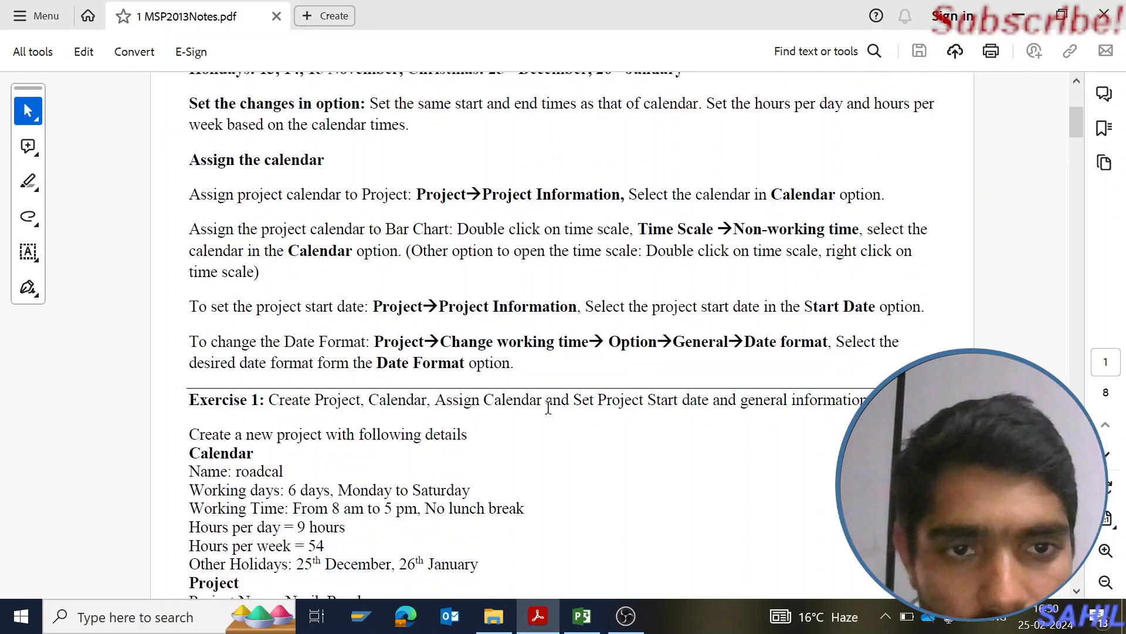
scroll(548, 409, down, 9)
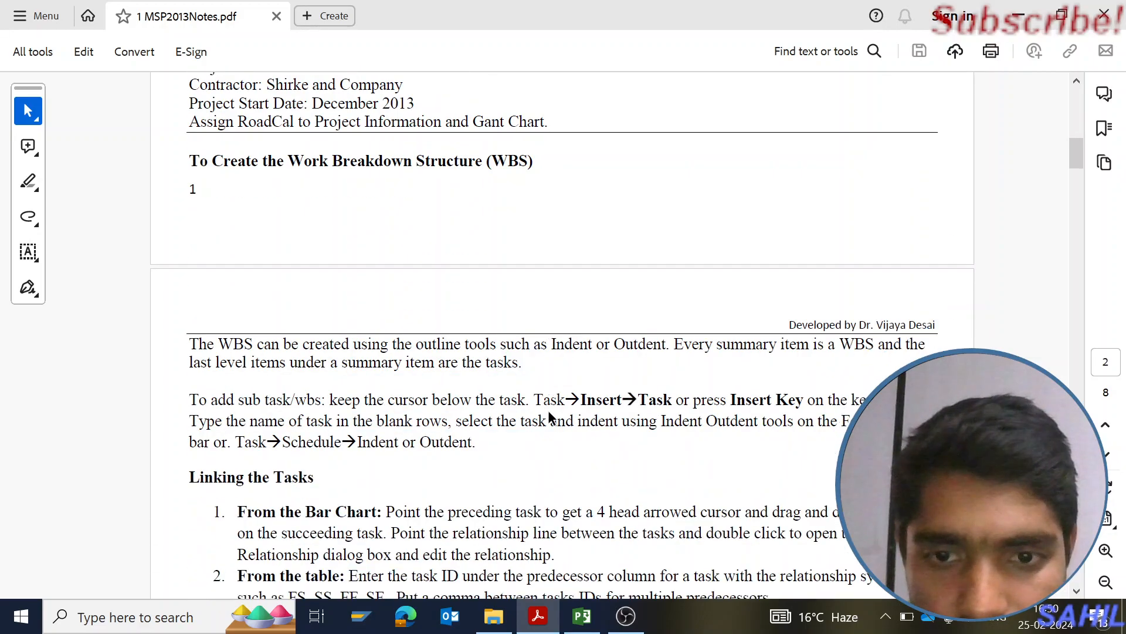
scroll(548, 411, down, 3)
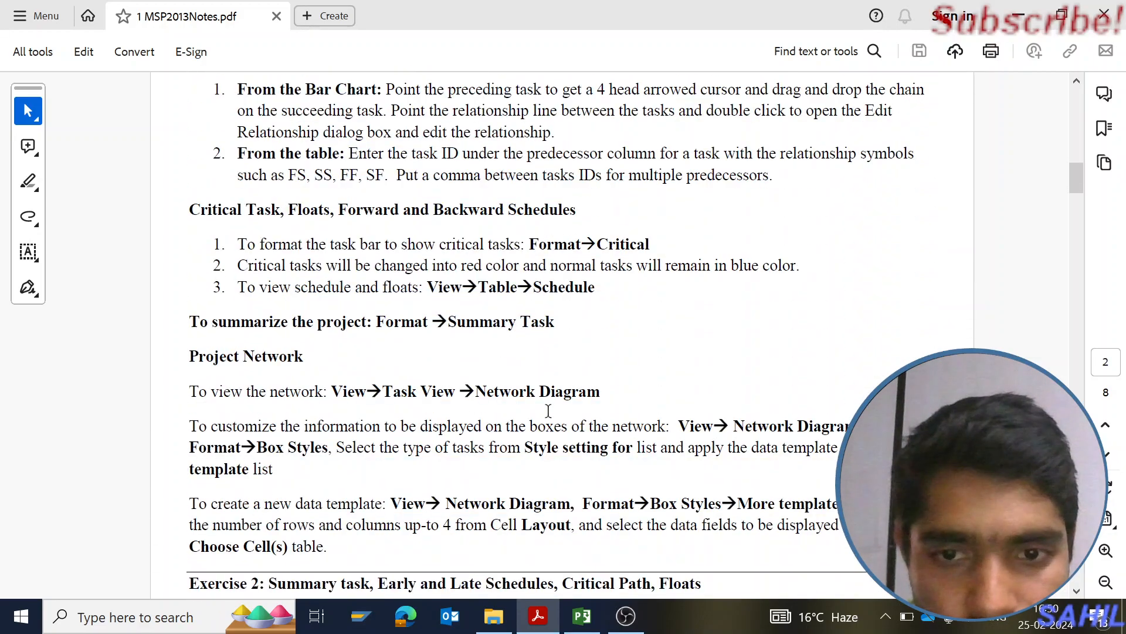
scroll(548, 410, down, 14)
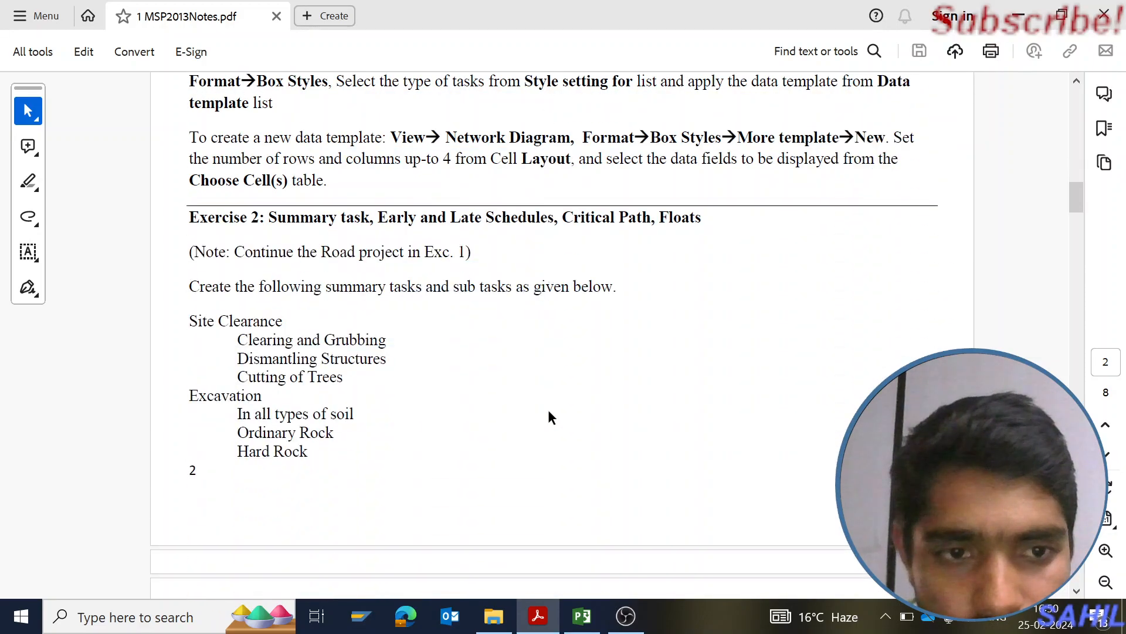
scroll(548, 410, down, 20)
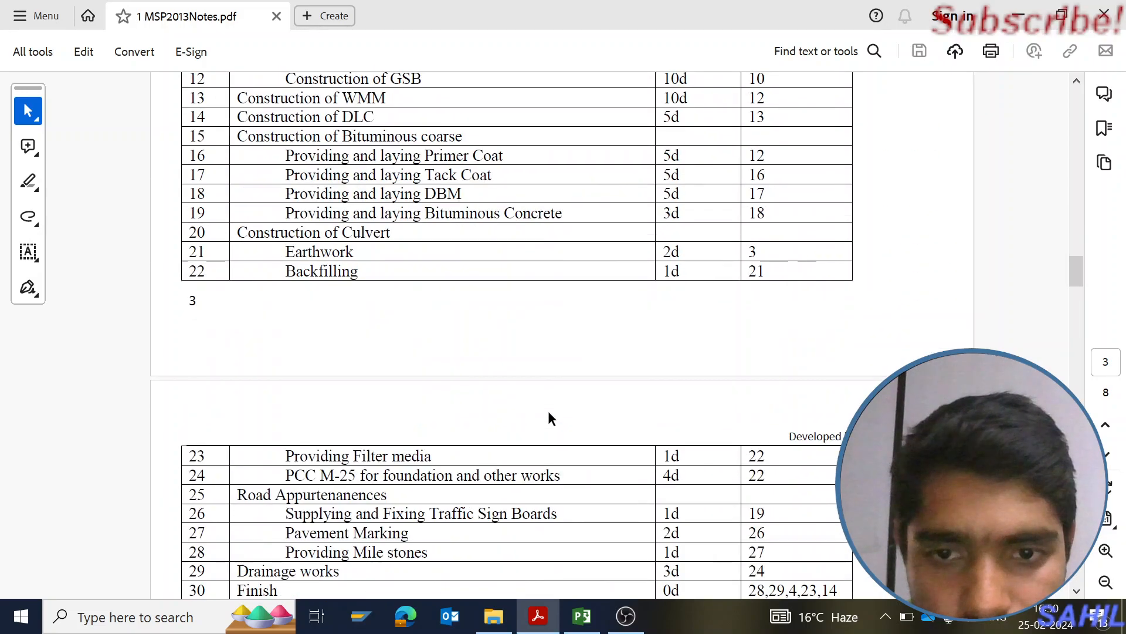
scroll(548, 412, down, 8)
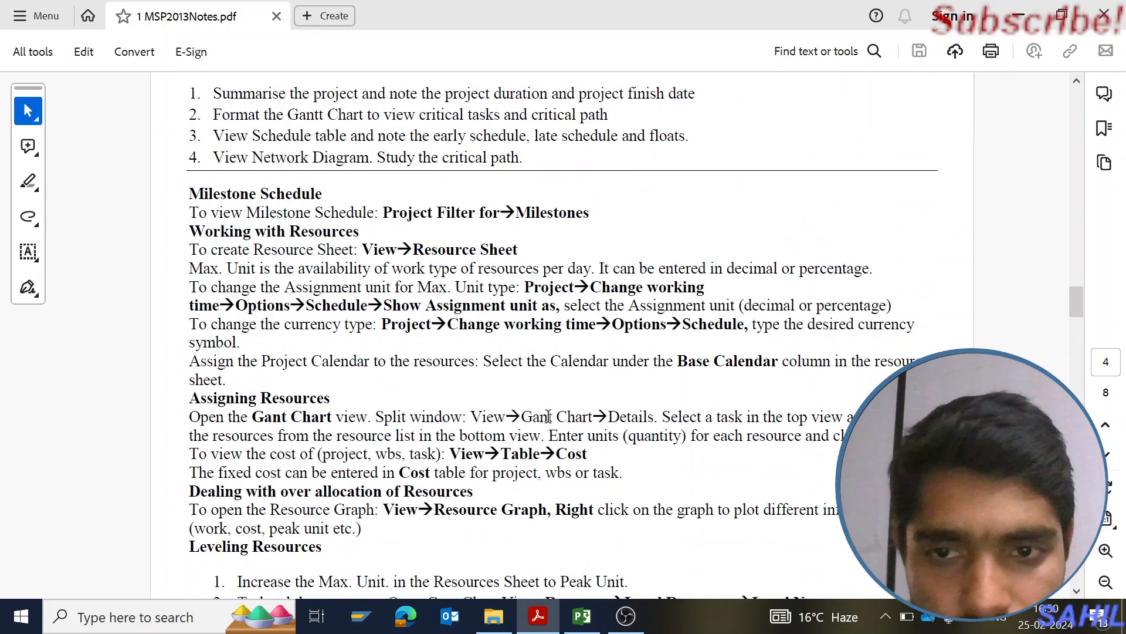
scroll(548, 414, down, 4)
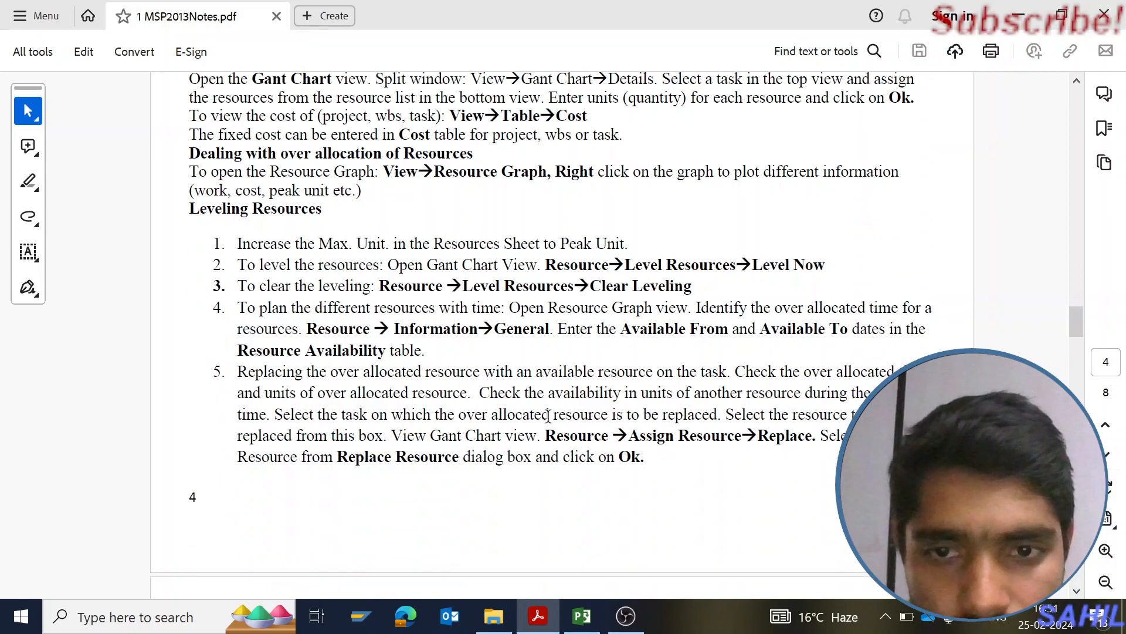
scroll(547, 414, down, 8)
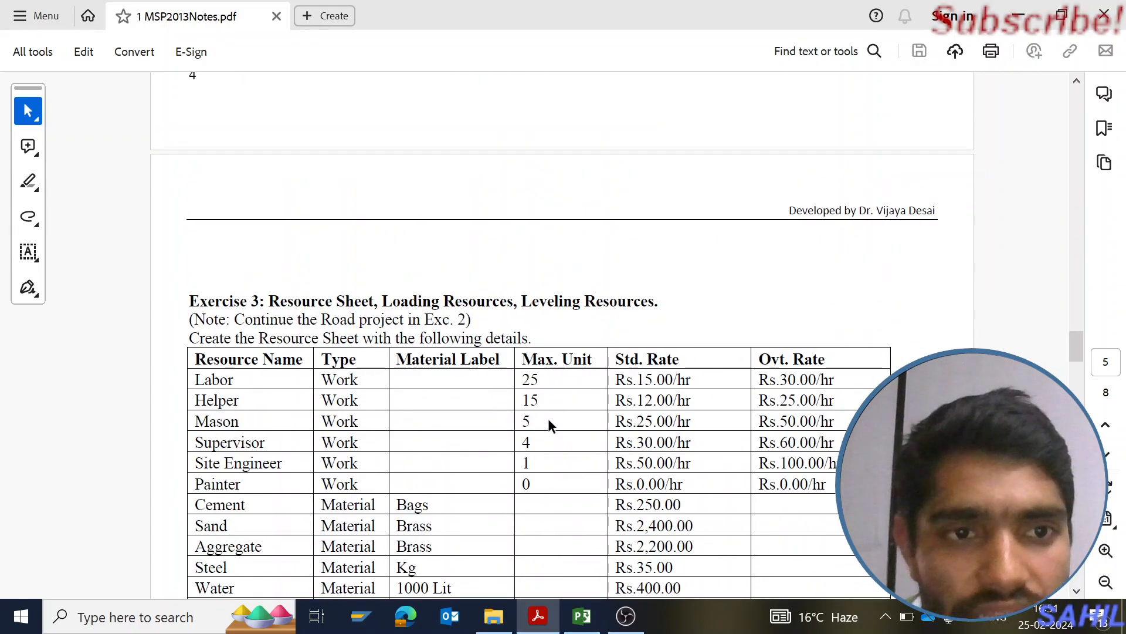
Examine the Exercise 2 task-linking table for each task's duration and predecessors
scroll(548, 418, up, 20)
scroll(535, 403, up, 10)
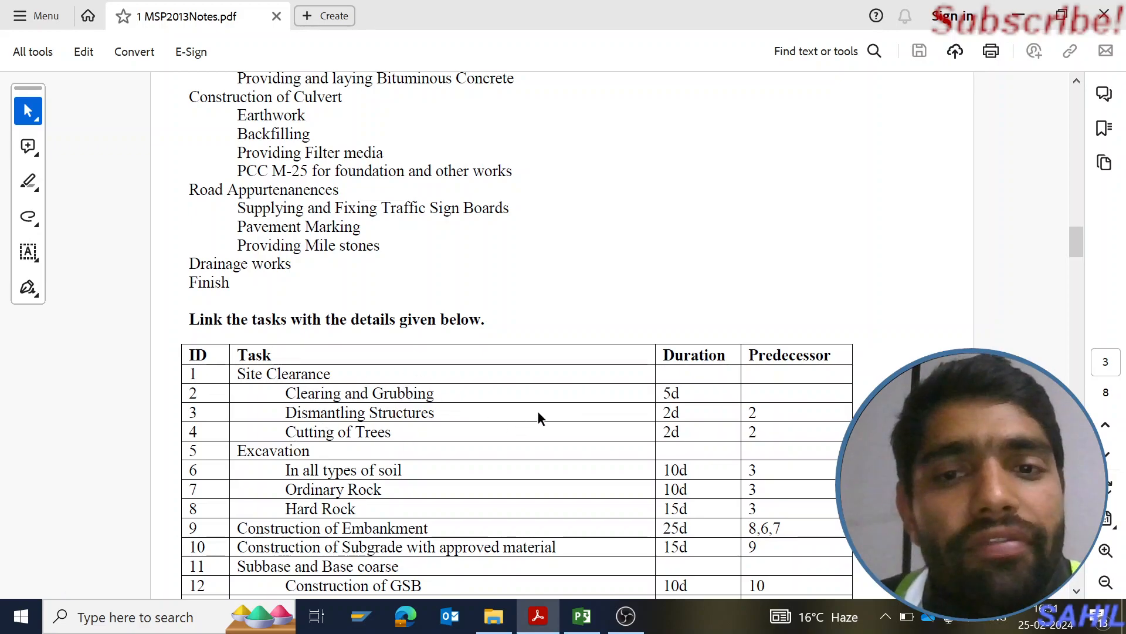
scroll(471, 437, down, 3)
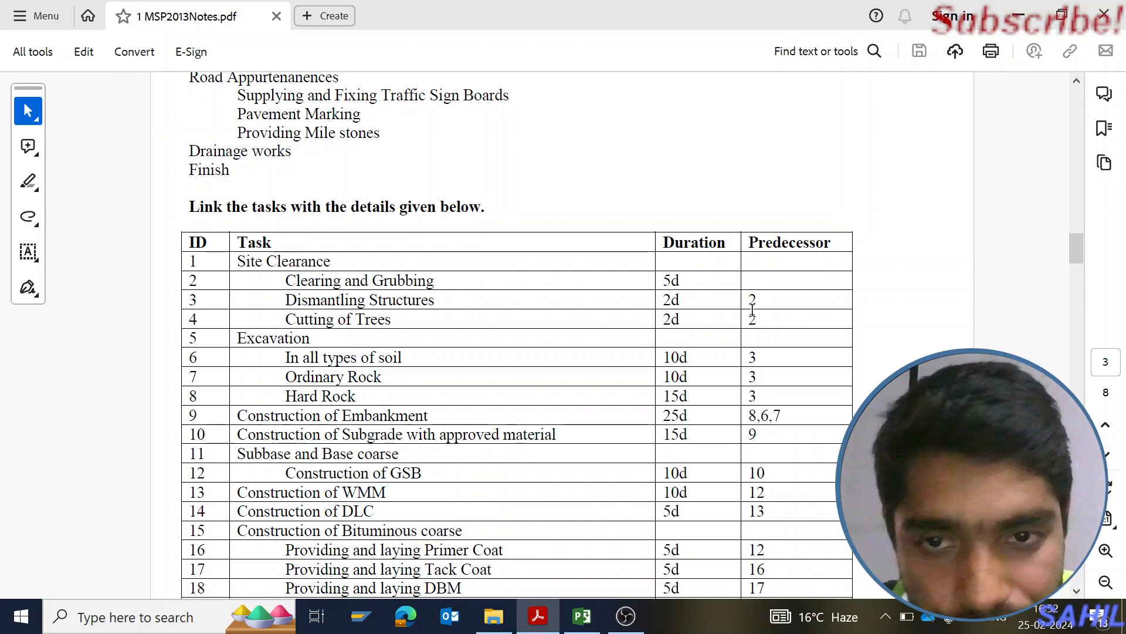
scroll(753, 310, down, 3)
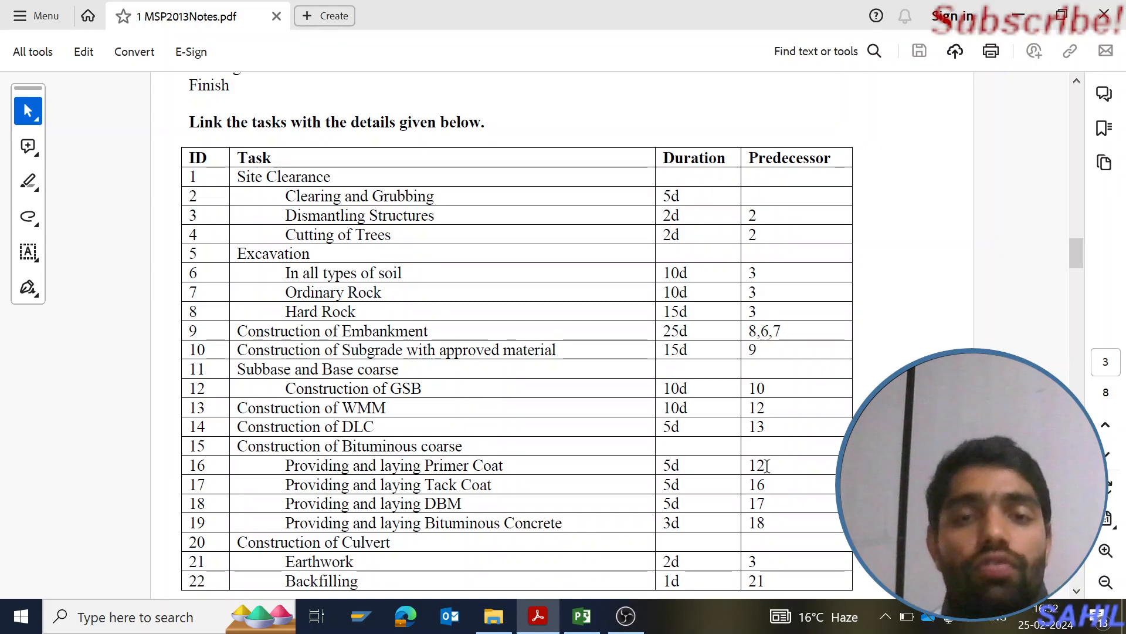
scroll(578, 541, down, 10)
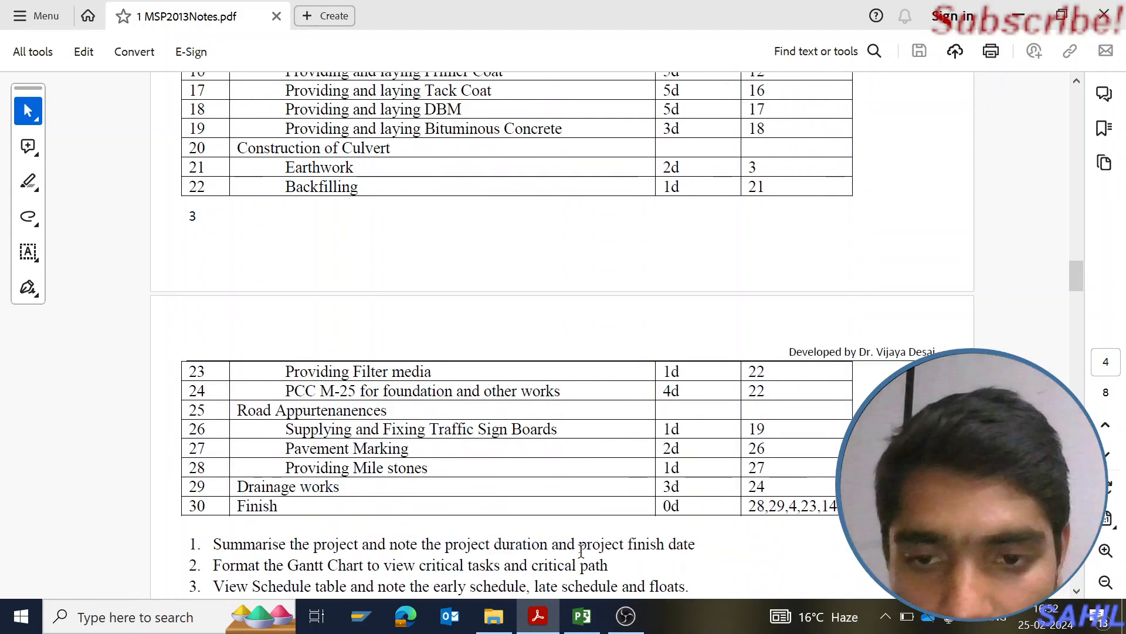
Examine the Exercise 3 resource sheet and the table of resources to load on each task
scroll(595, 541, down, 15)
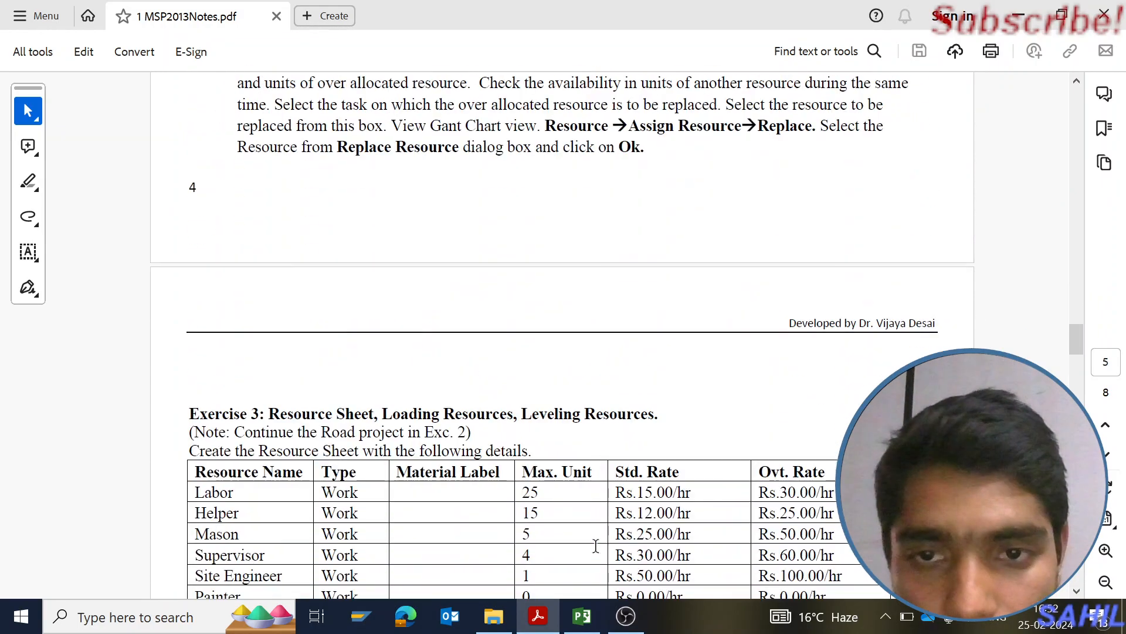
scroll(596, 552, down, 4)
scroll(591, 541, up, 6)
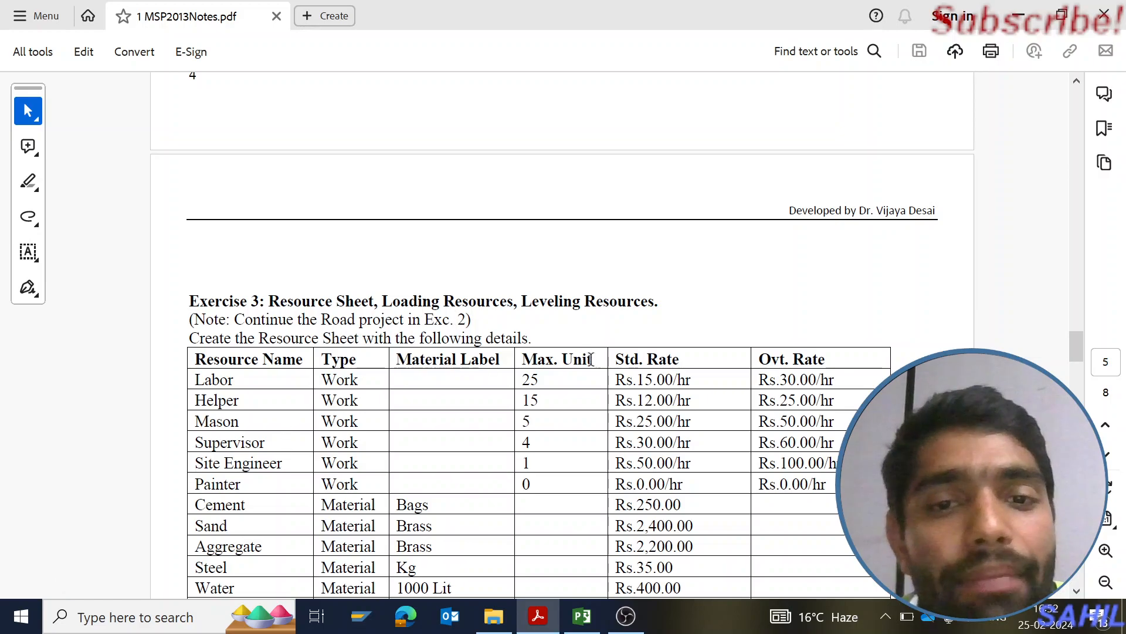
scroll(349, 484, down, 3)
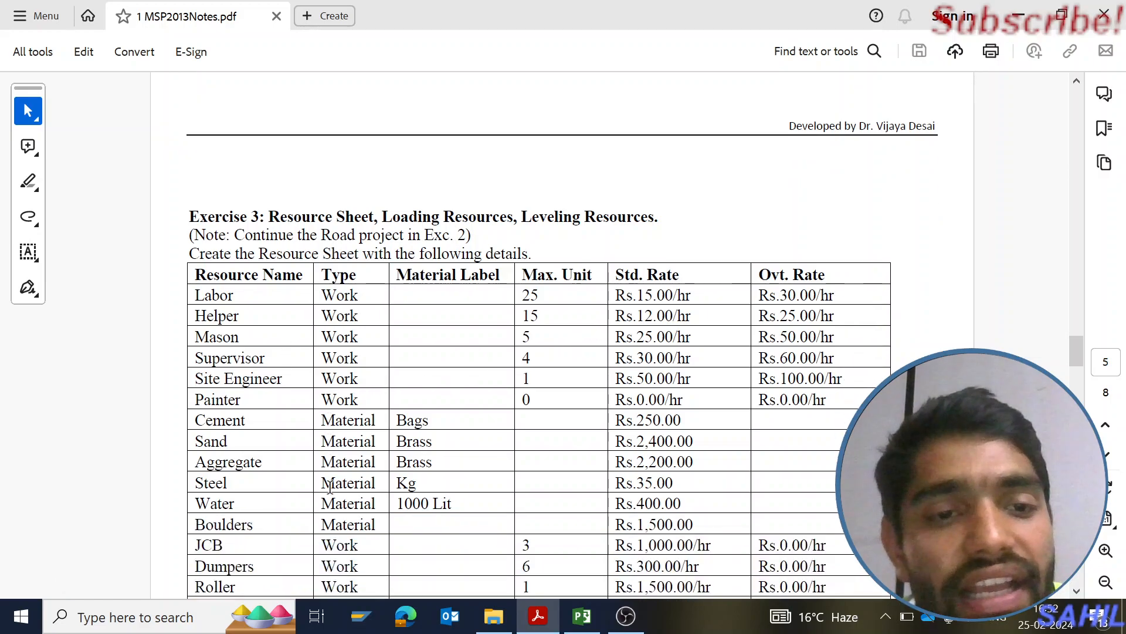
scroll(439, 449, up, 2)
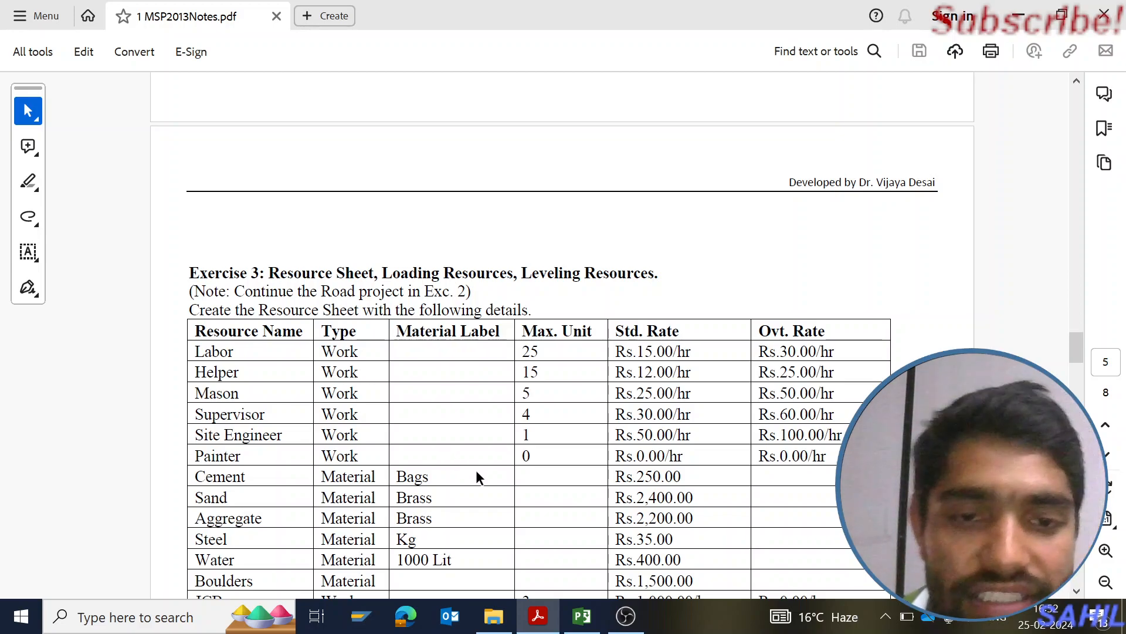
scroll(477, 469, down, 9)
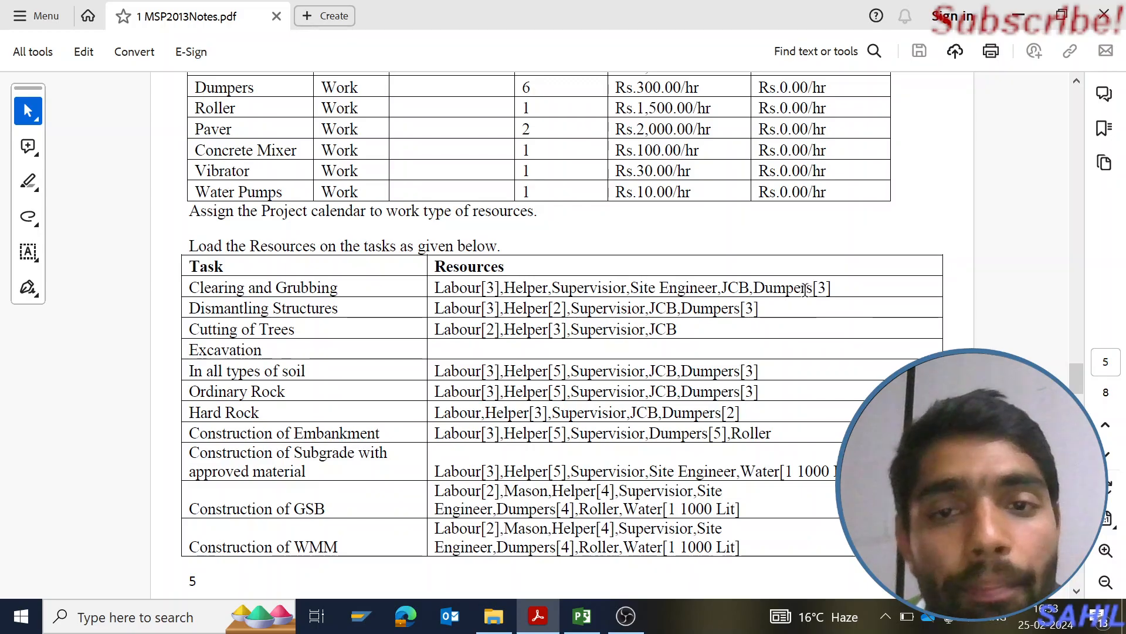
scroll(435, 355, down, 5)
scroll(437, 362, down, 8)
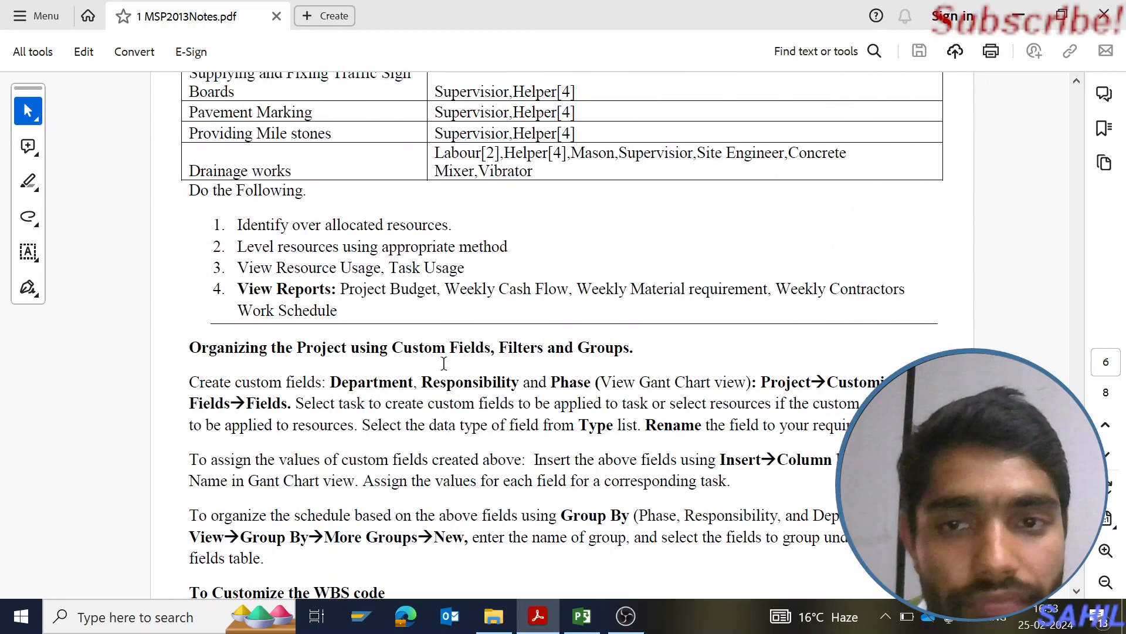
Search the notes for the task relationship symbol "FS"
scroll(444, 365, down, 3)
scroll(444, 370, down, 2)
scroll(444, 373, up, 2)
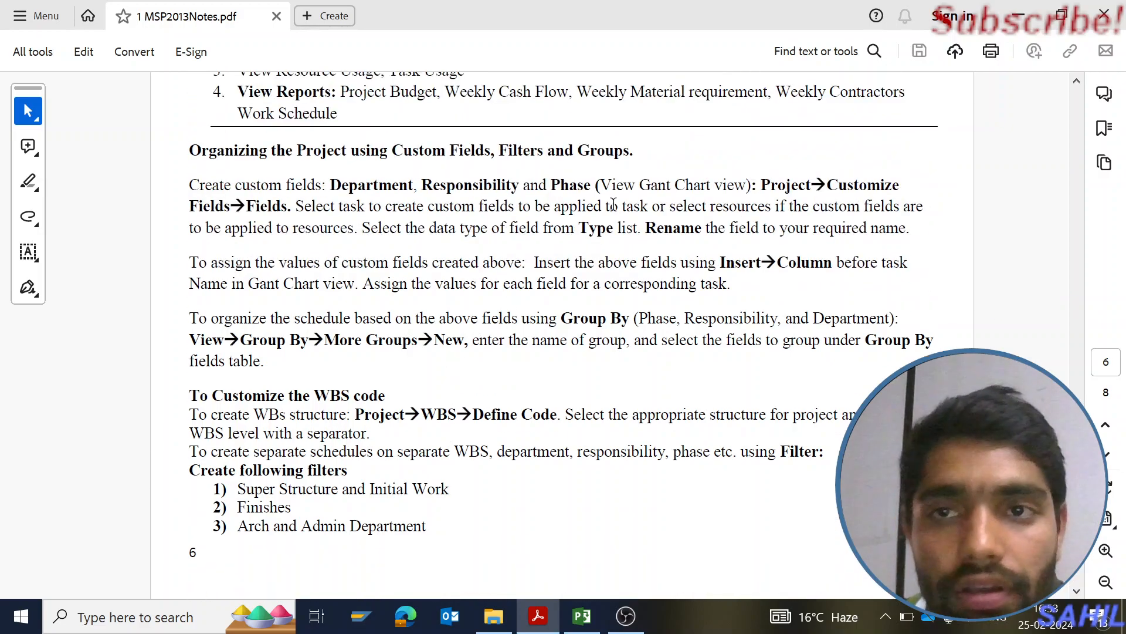
key(ctrl+f)
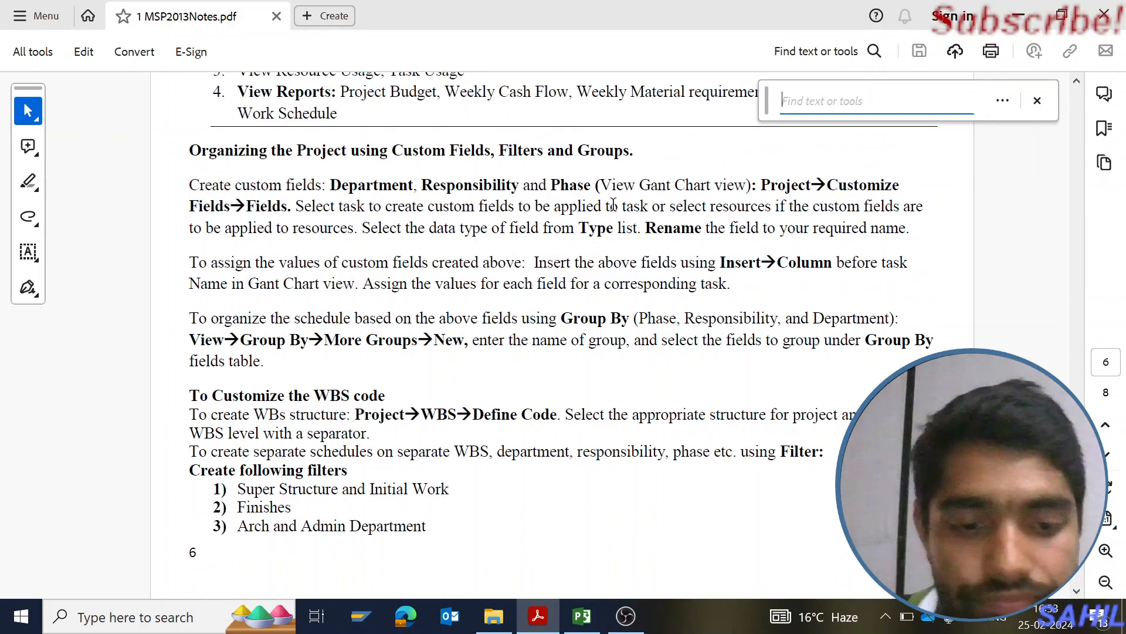
text(FS)
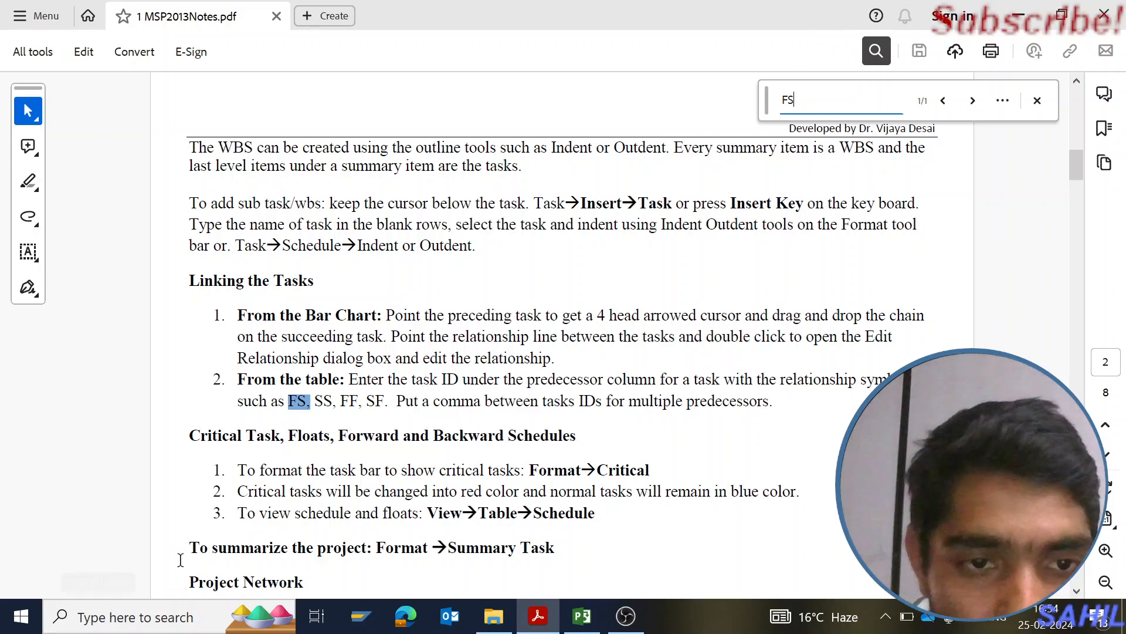
Switch to the nasik road project in Project Professional and inspect the resources assigned to the Clearing and Grubbing task
click(307, 407)
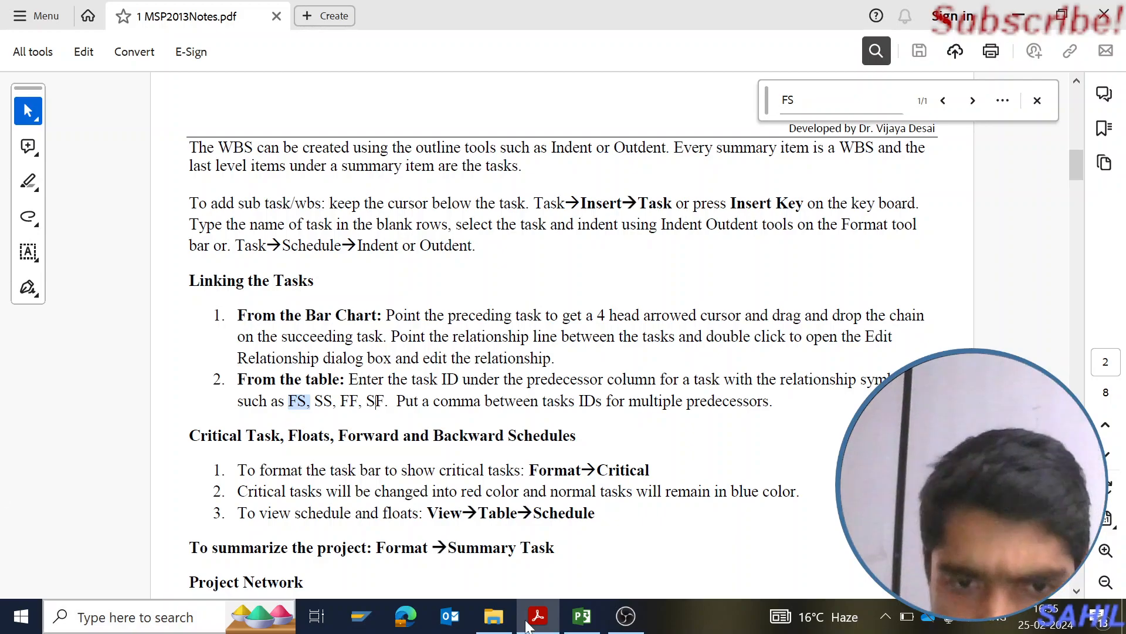
mouse_move(580, 621)
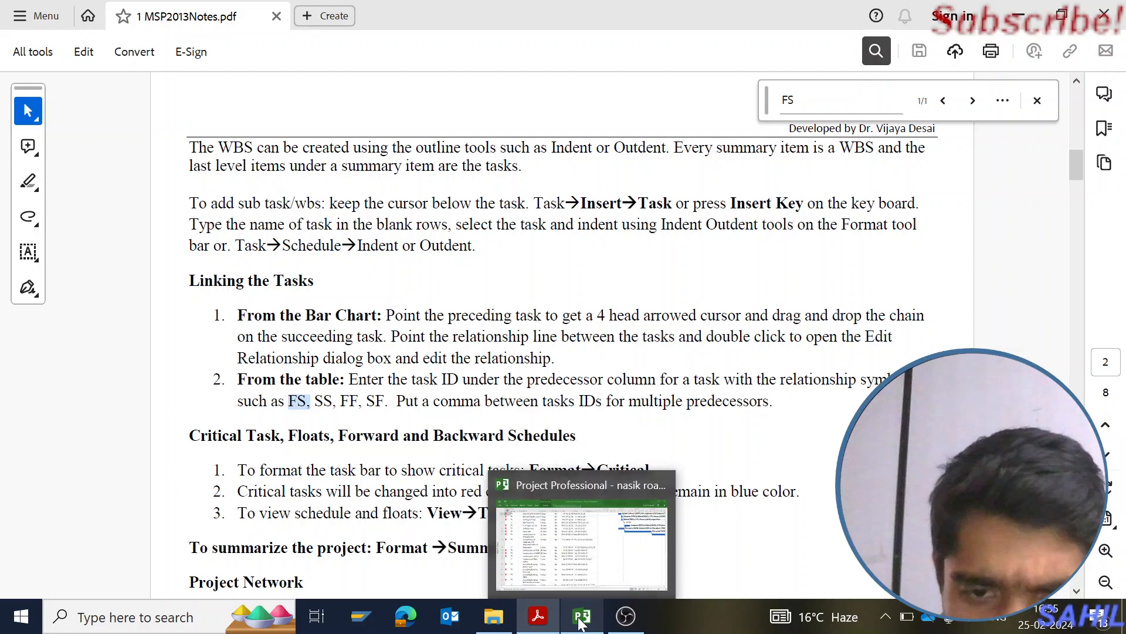
click(564, 553)
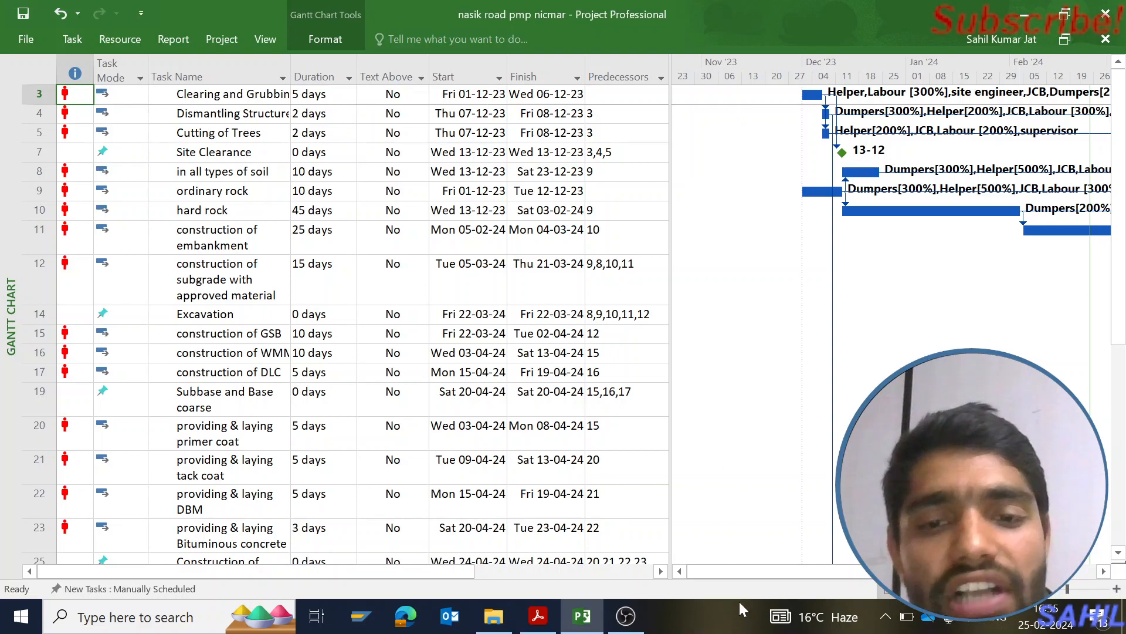
click(660, 571)
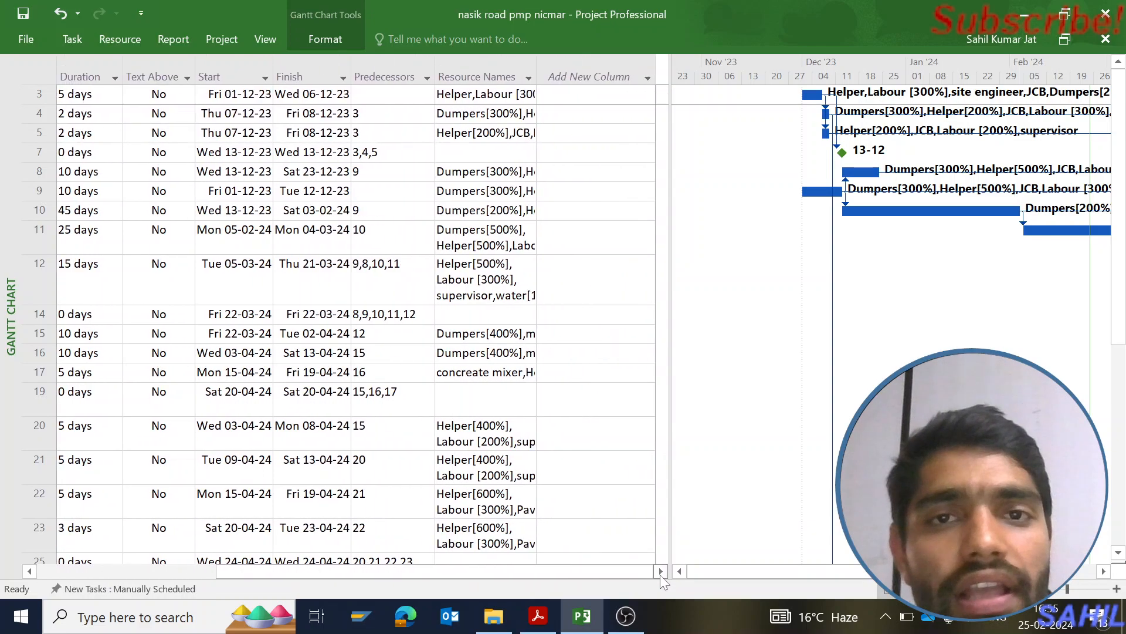
click(499, 93)
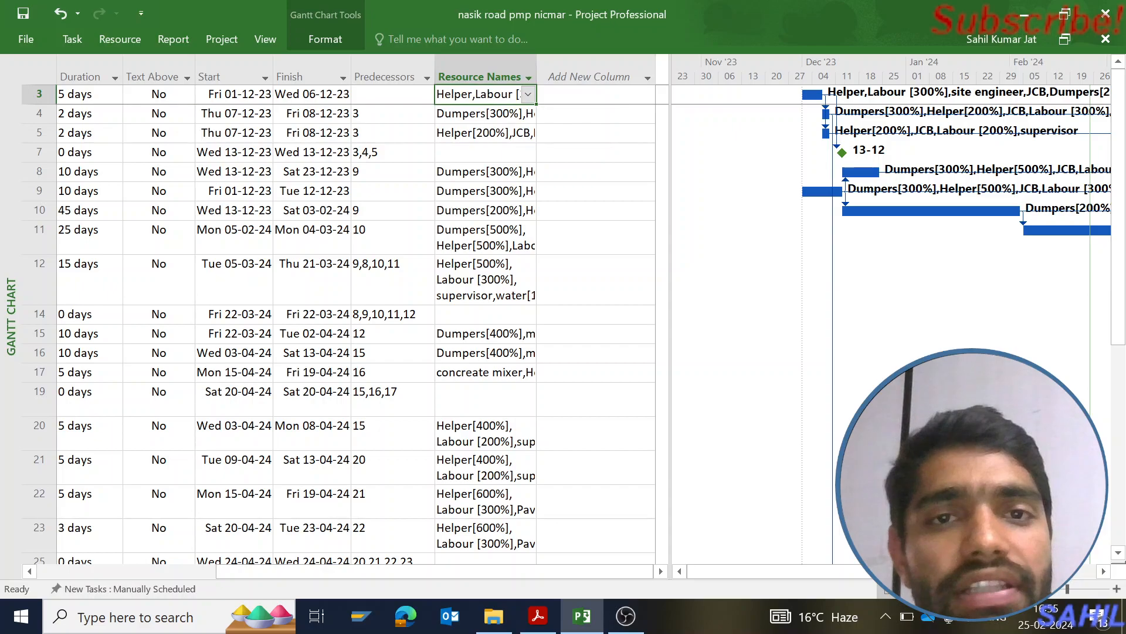
click(528, 94)
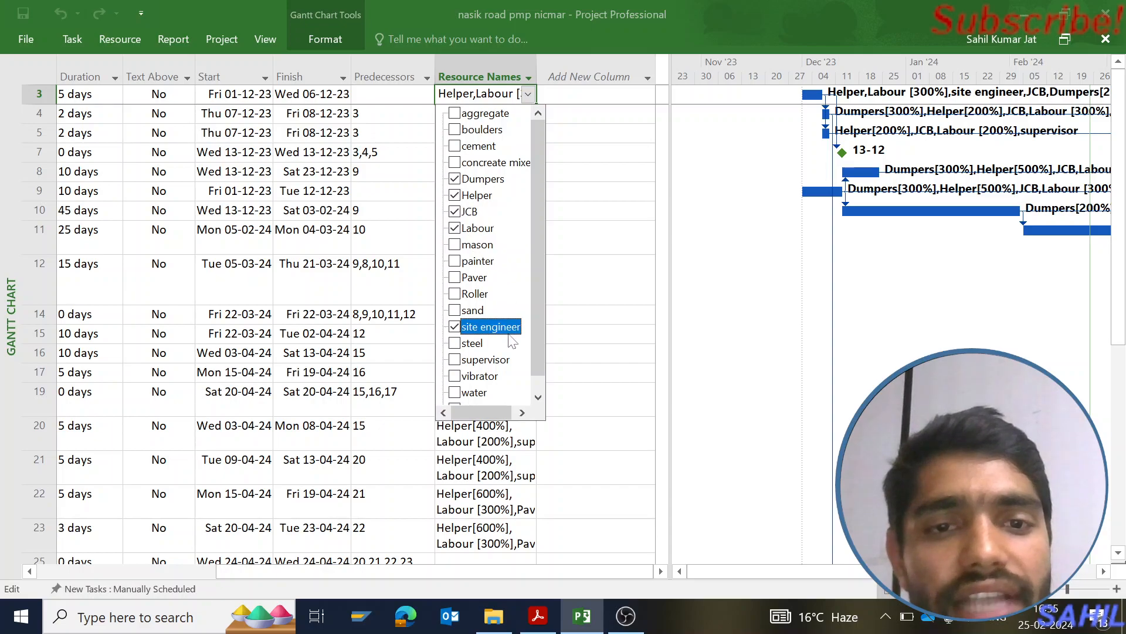
click(571, 116)
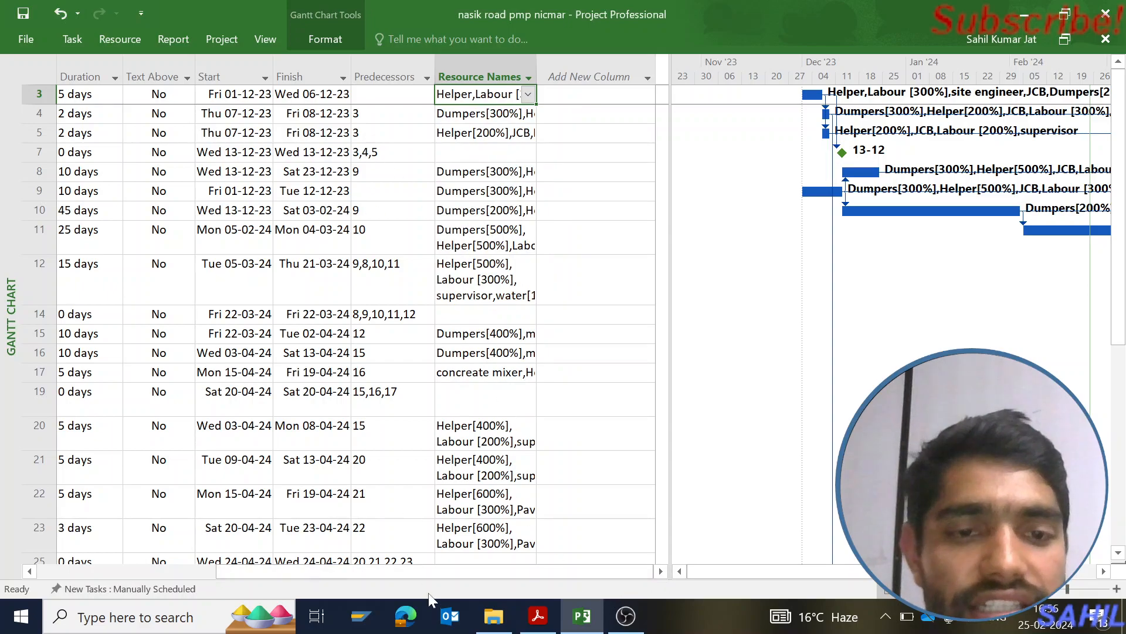
Examine the predecessors of the subgrade construction task and follow its dependency links along the Gantt chart
drag(429, 573, 332, 569)
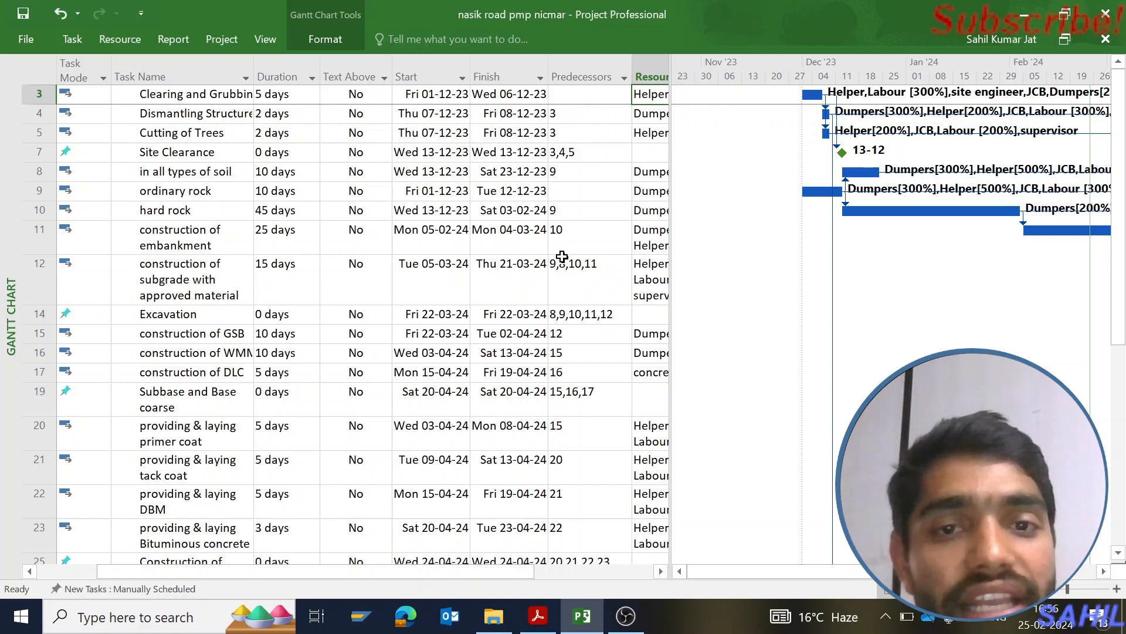
click(579, 288)
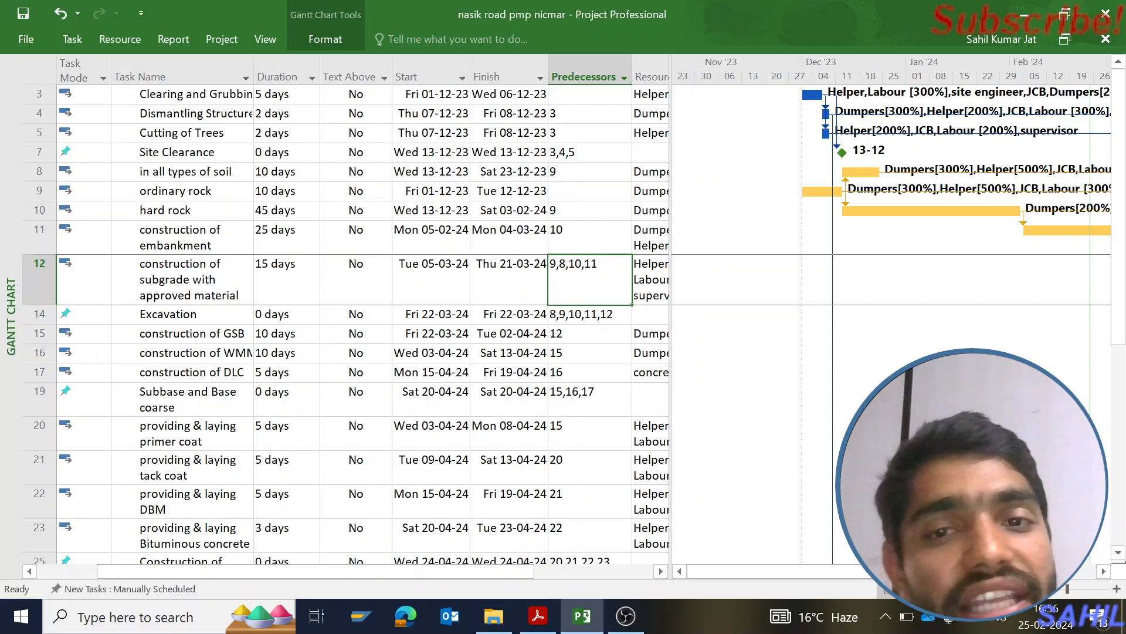
click(380, 283)
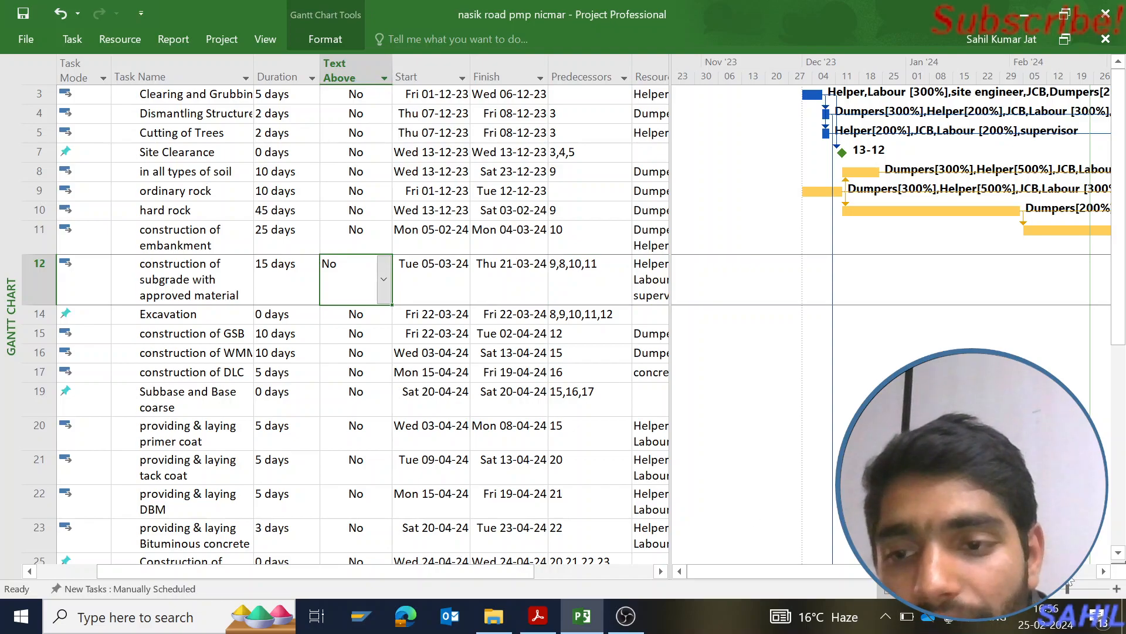
click(1104, 571)
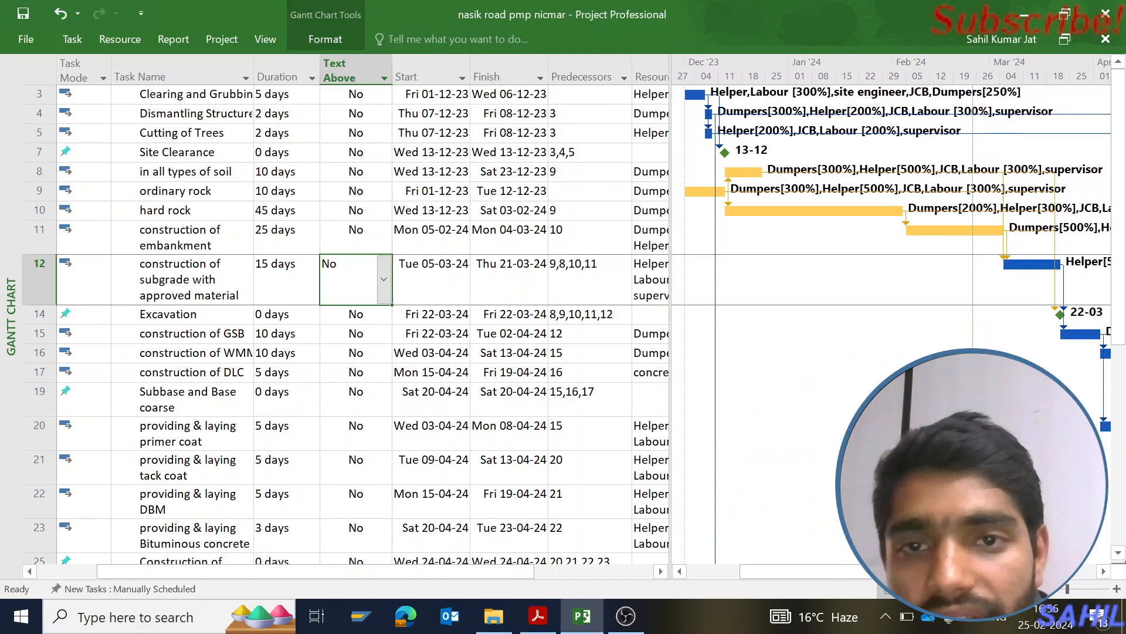
click(1103, 571)
click(1103, 572)
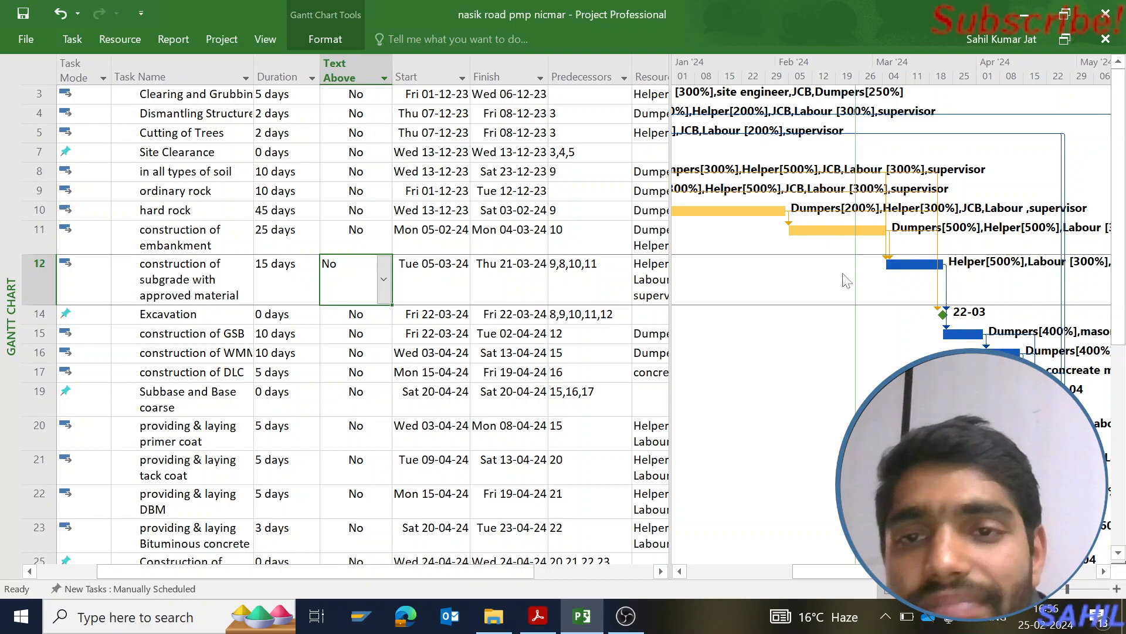
scroll(685, 122, right, 3)
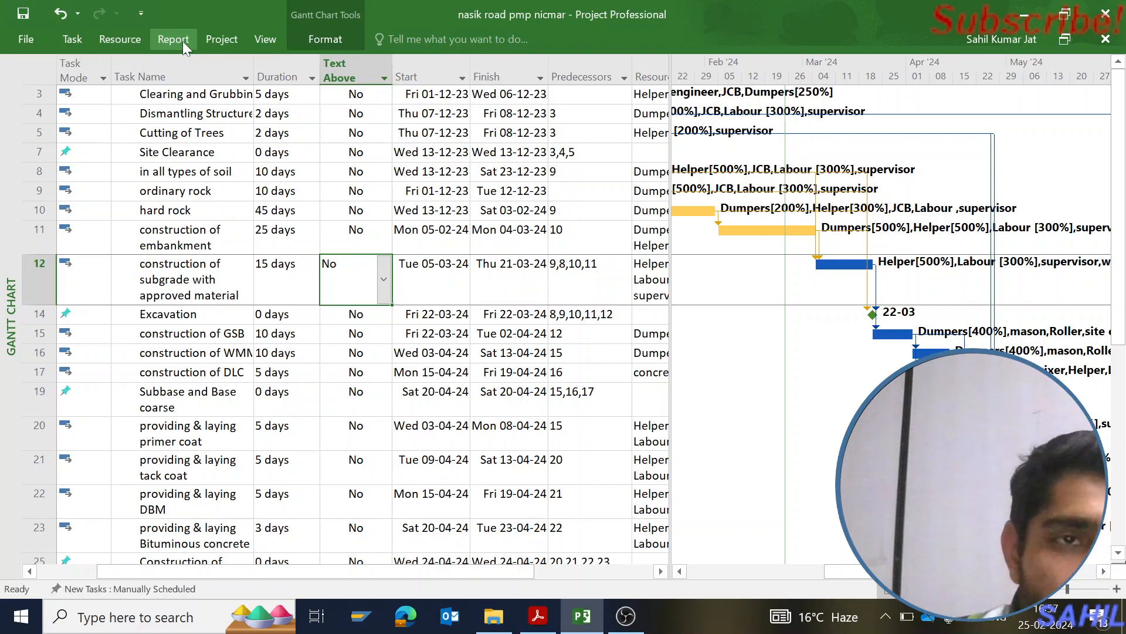
Open the Project Overview dashboard report and review its completion status, milestones due and late tasks
click(164, 41)
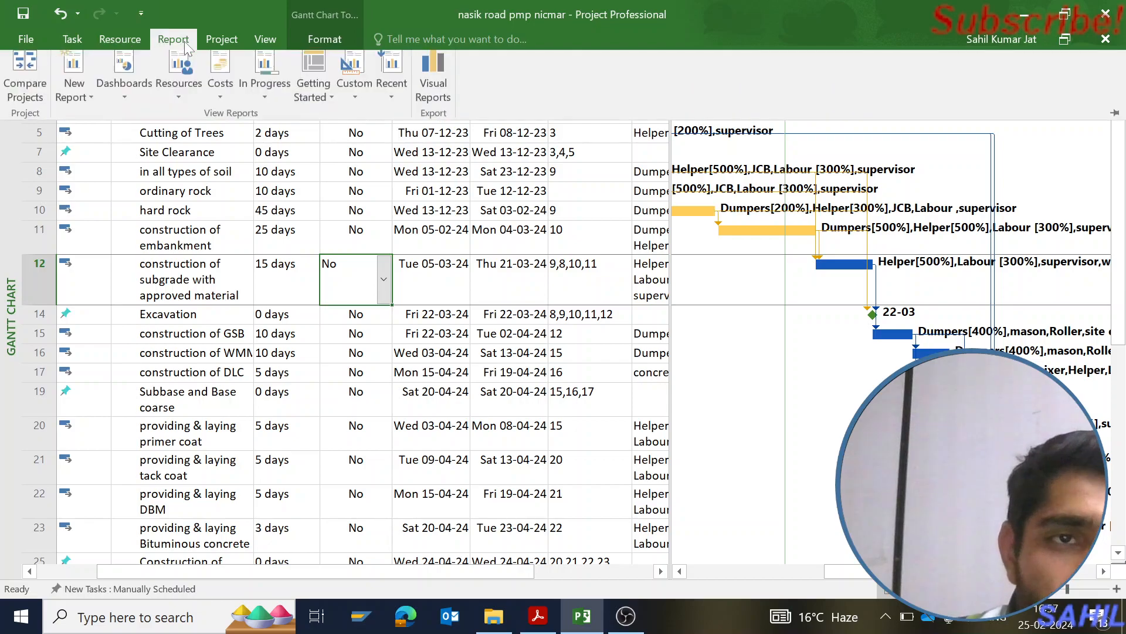
click(128, 93)
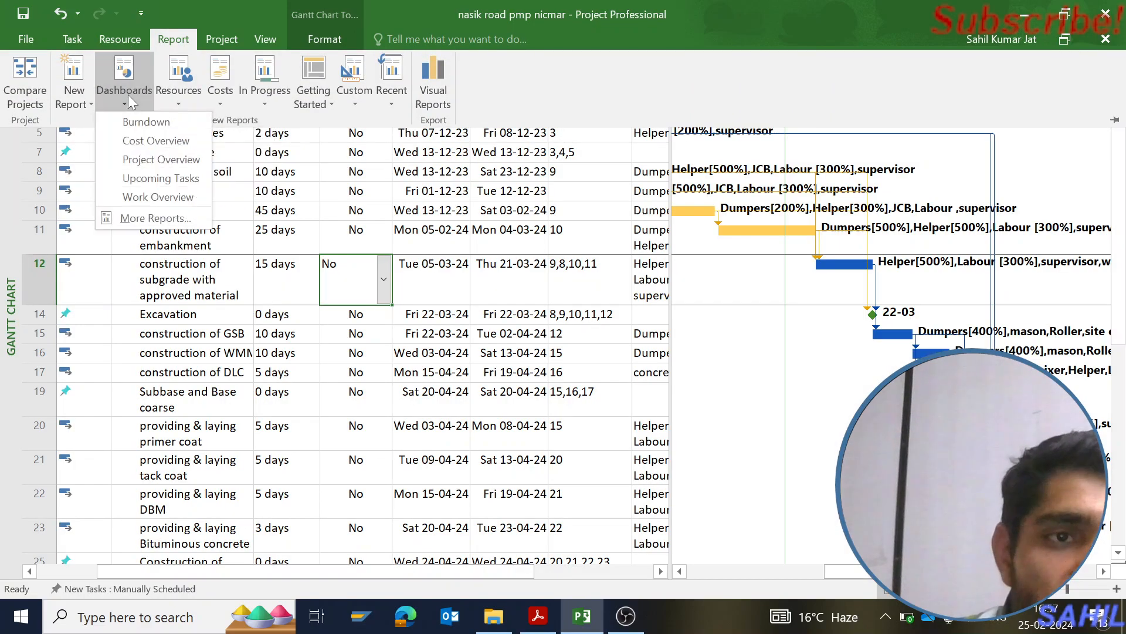
click(157, 160)
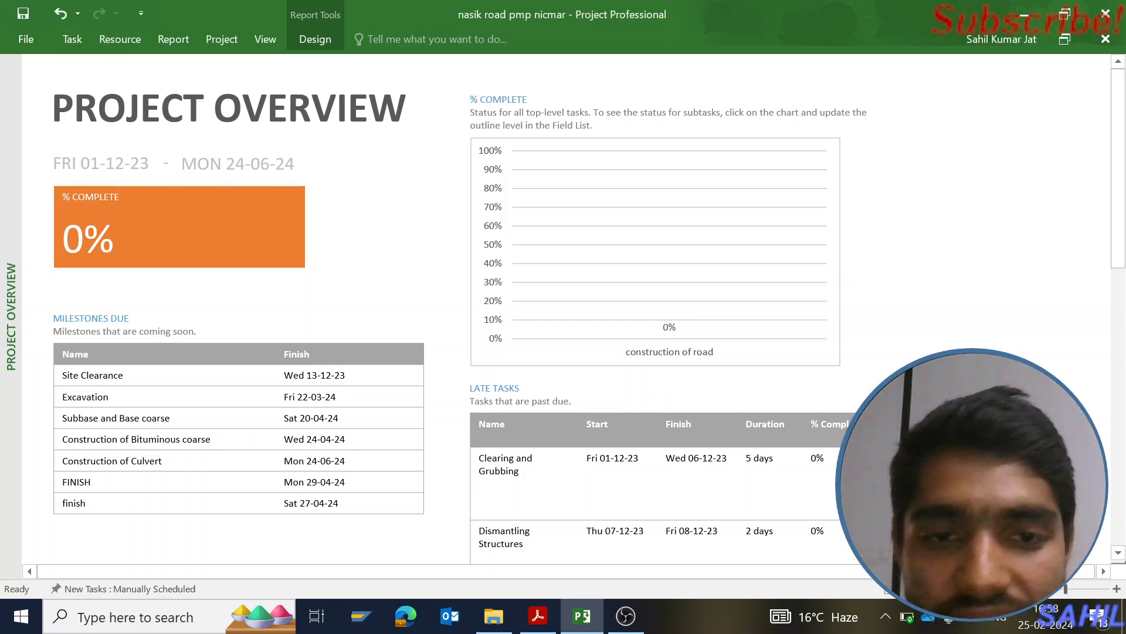
scroll(295, 493, down, 3)
scroll(566, 308, down, 8)
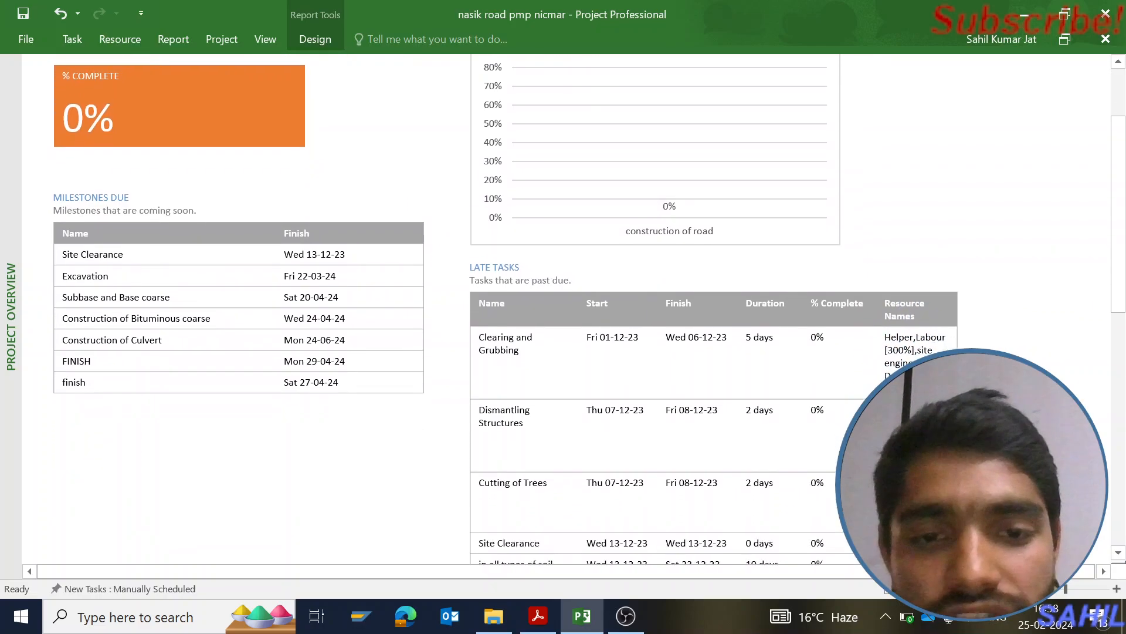
scroll(563, 308, down, 8)
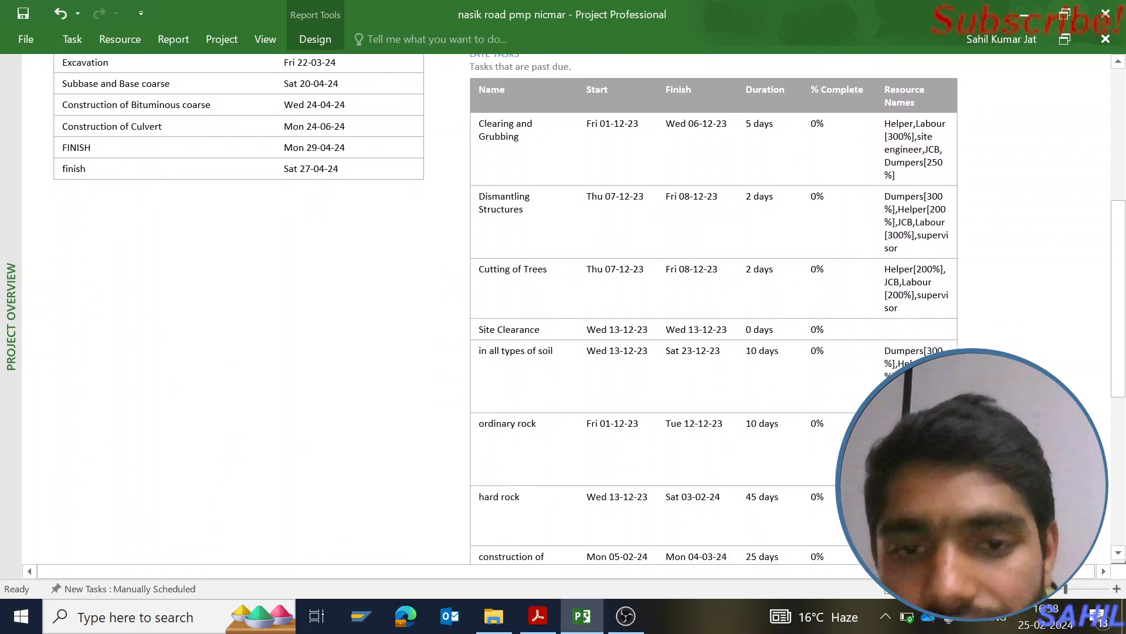
scroll(564, 308, up, 6)
scroll(563, 308, up, 8)
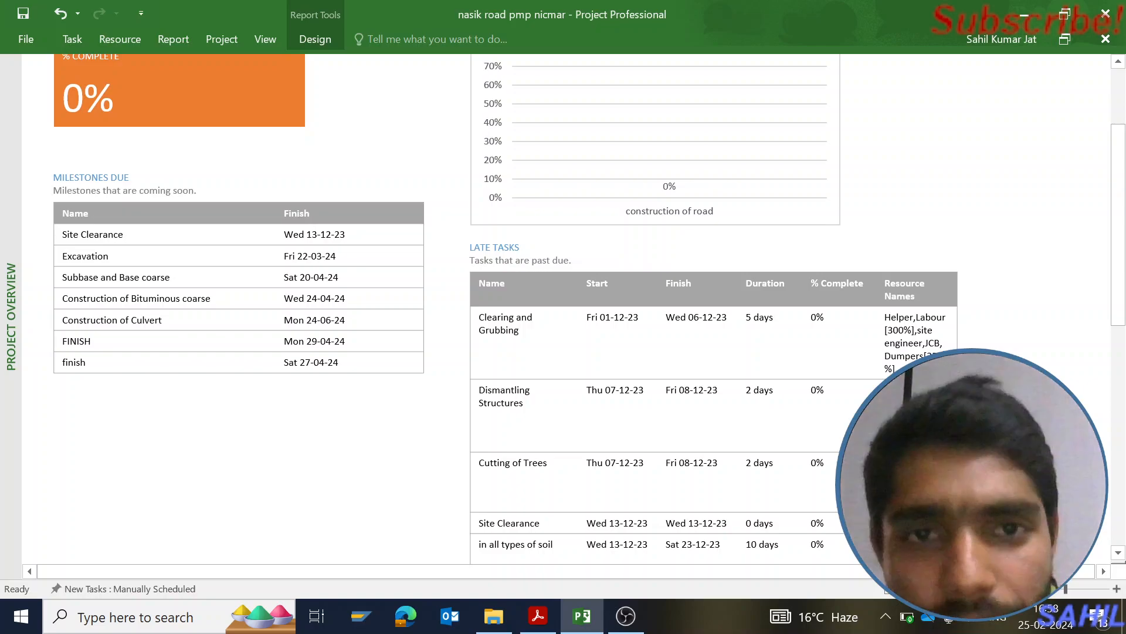
scroll(563, 308, up, 3)
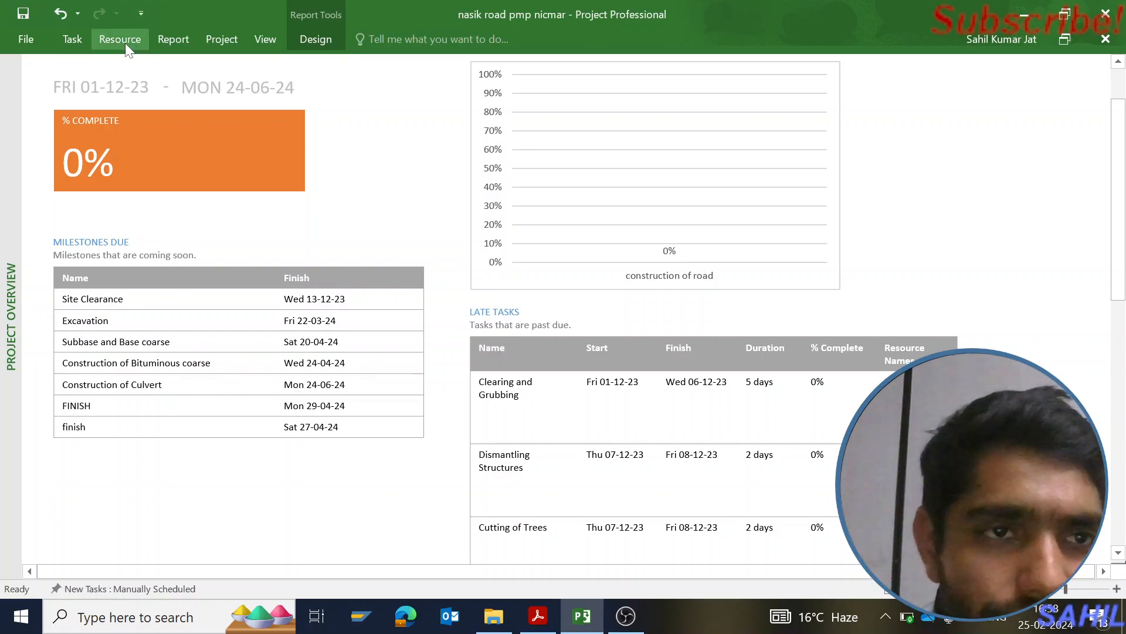
Open the Cost Overview dashboard report and review its cost totals, progress-versus-cost chart and cost status
click(173, 40)
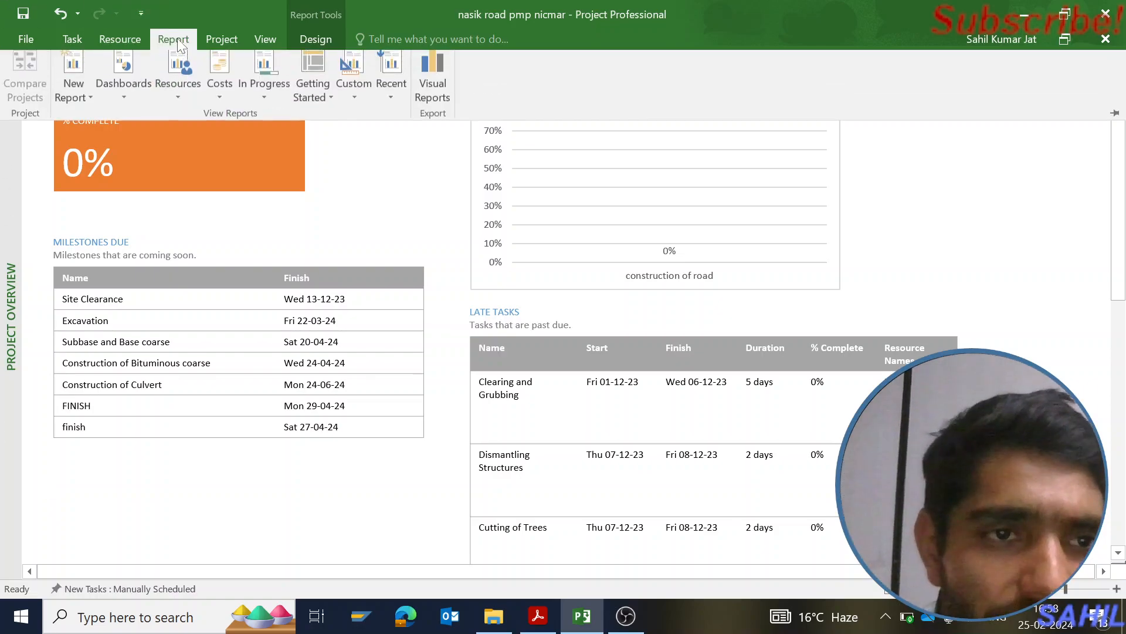
click(123, 100)
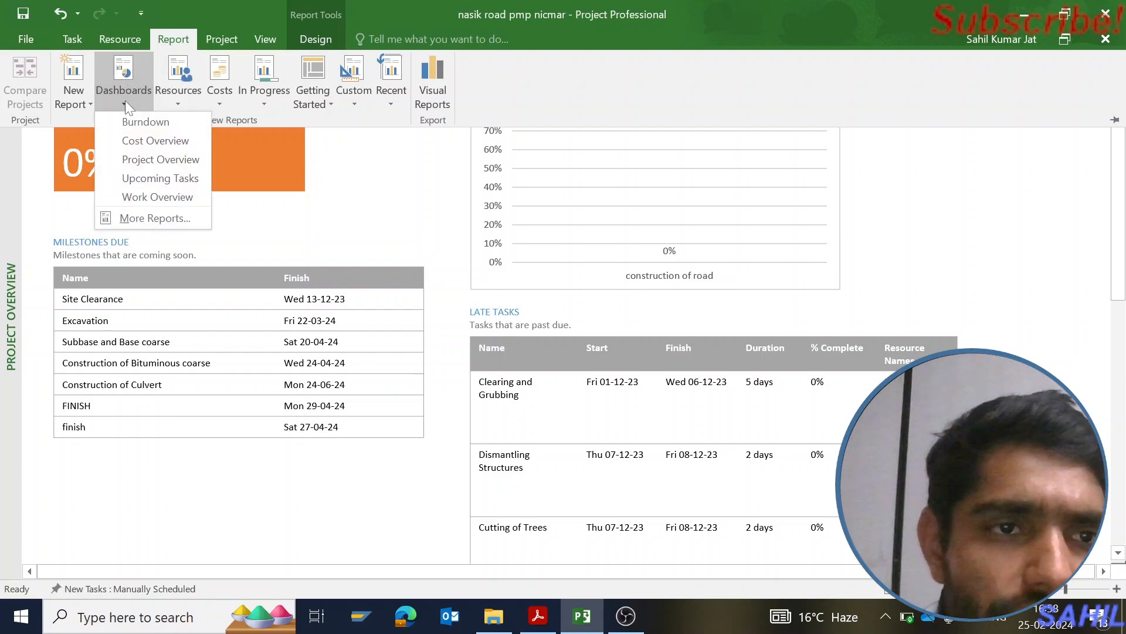
click(159, 140)
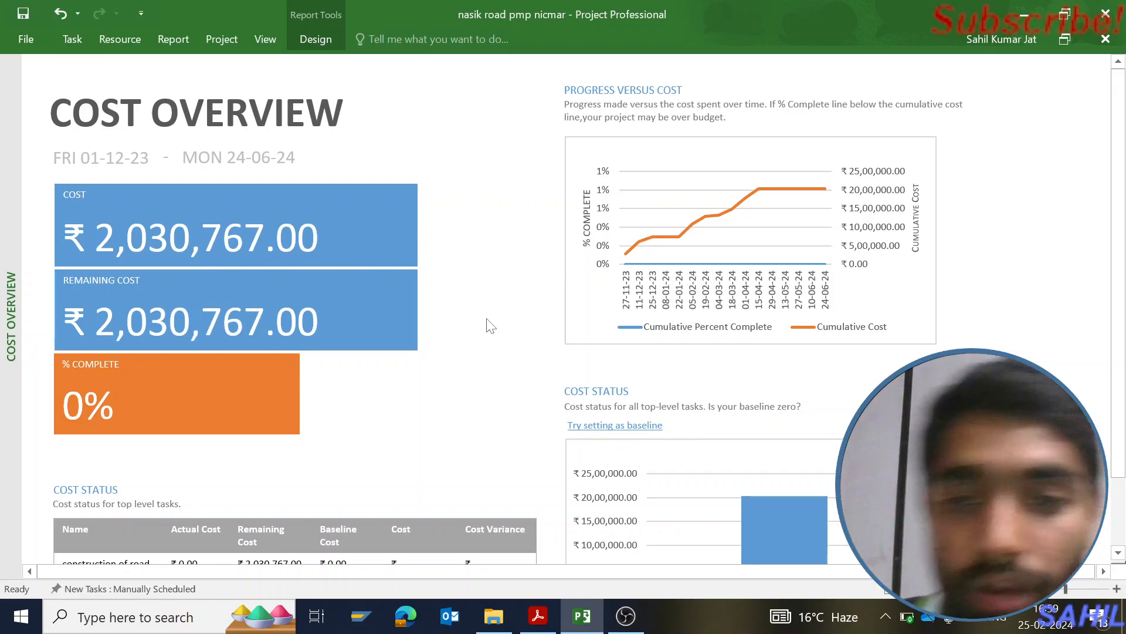
scroll(469, 376, down, 3)
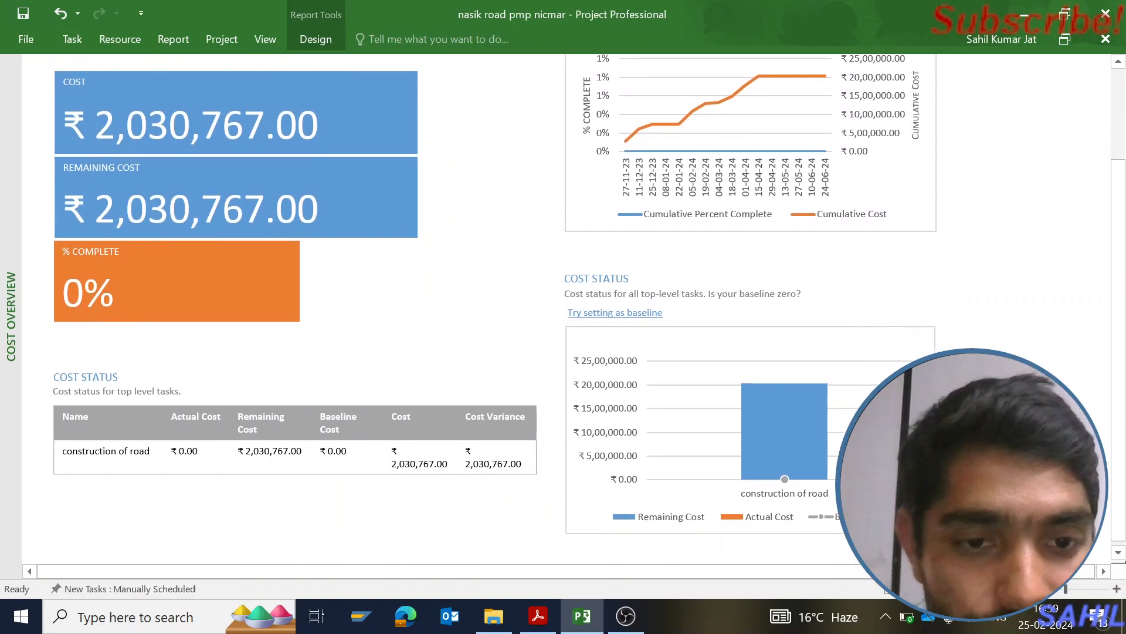
scroll(503, 434, up, 3)
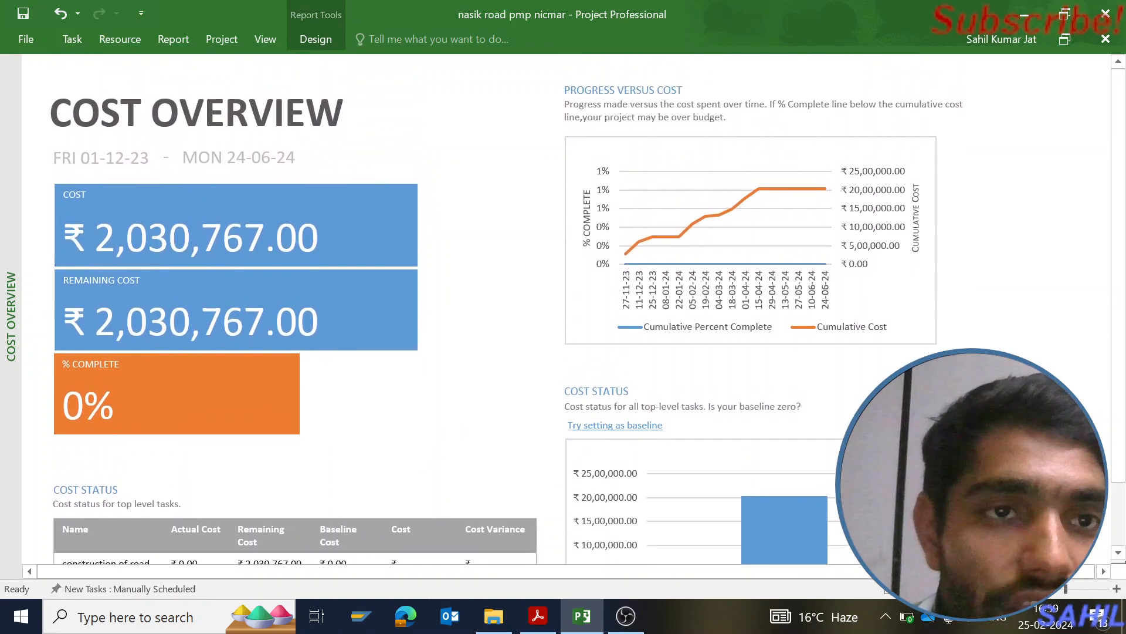
Return to the Project Overview dashboard report
click(182, 40)
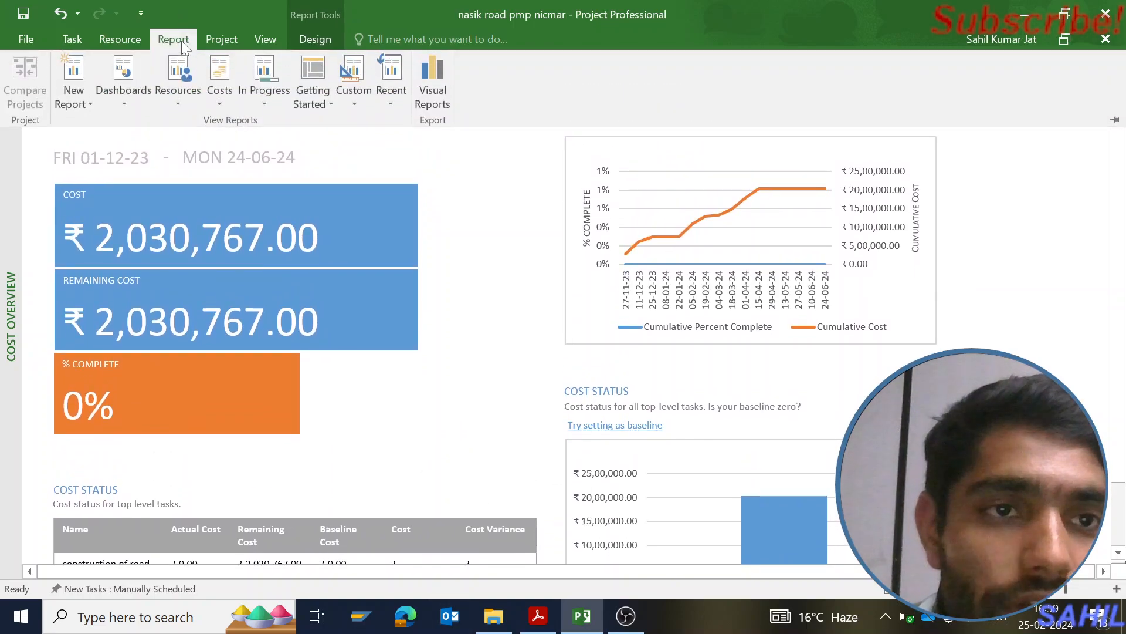
click(133, 98)
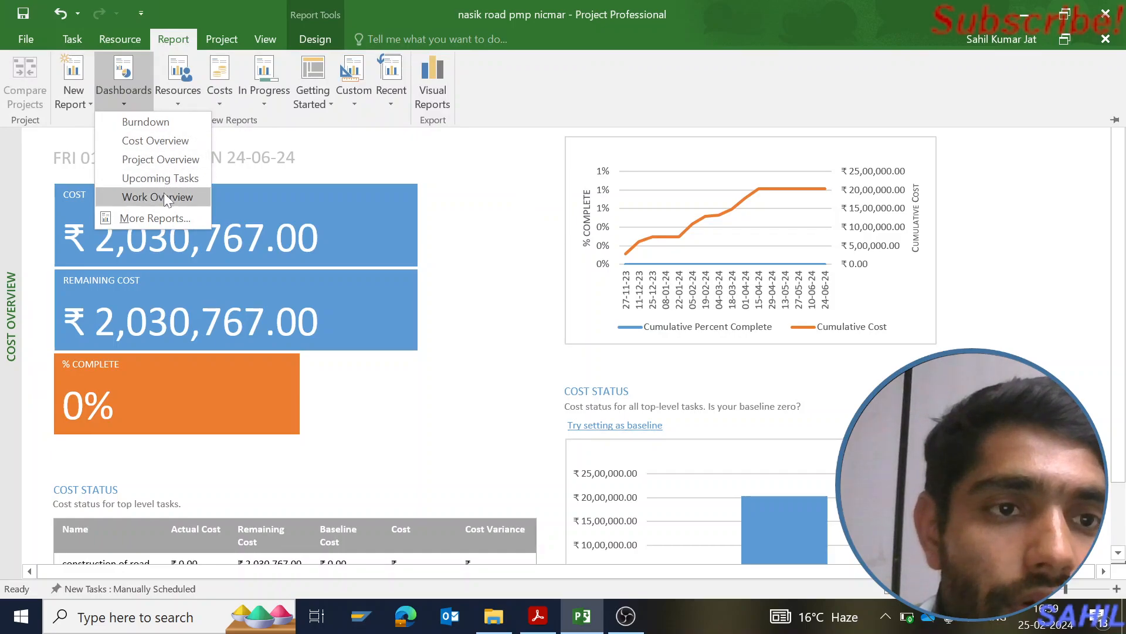
click(155, 141)
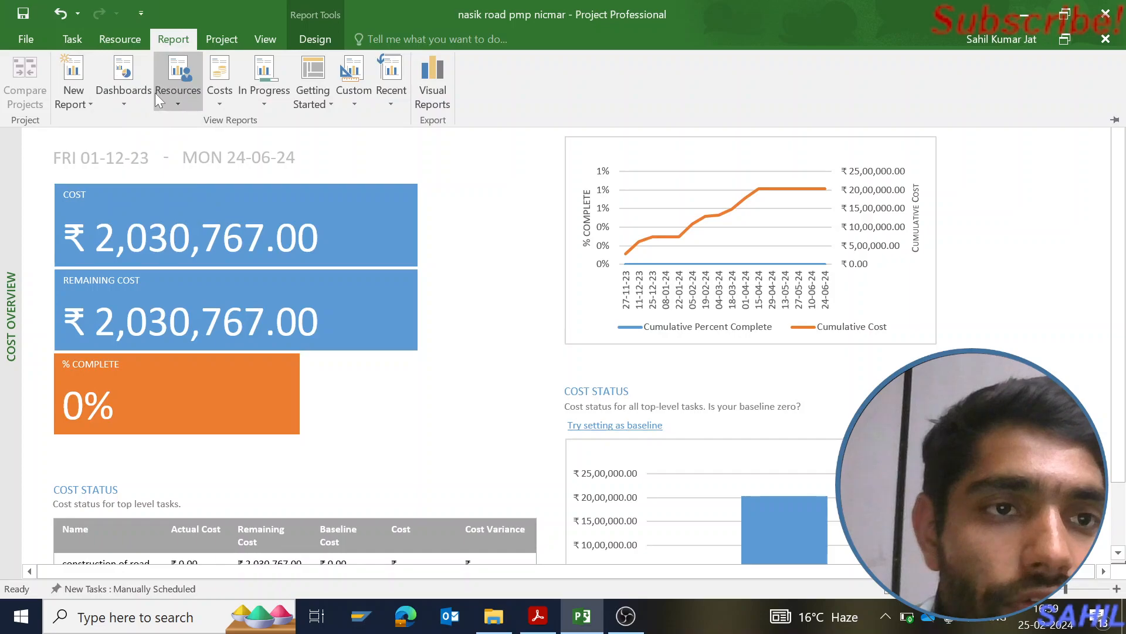
click(135, 103)
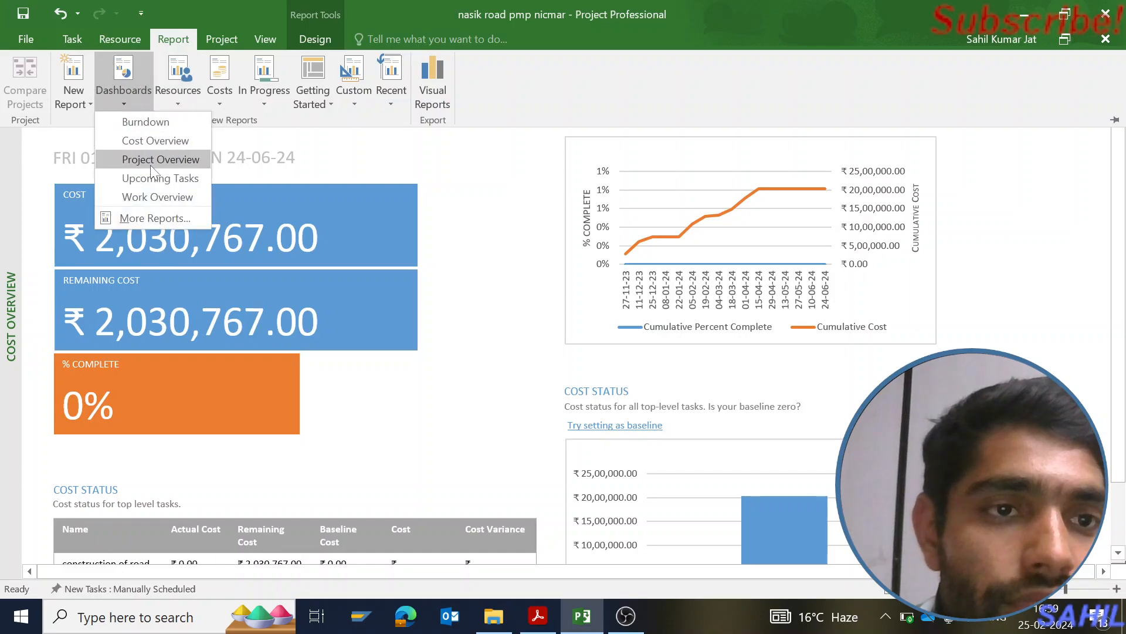
click(154, 160)
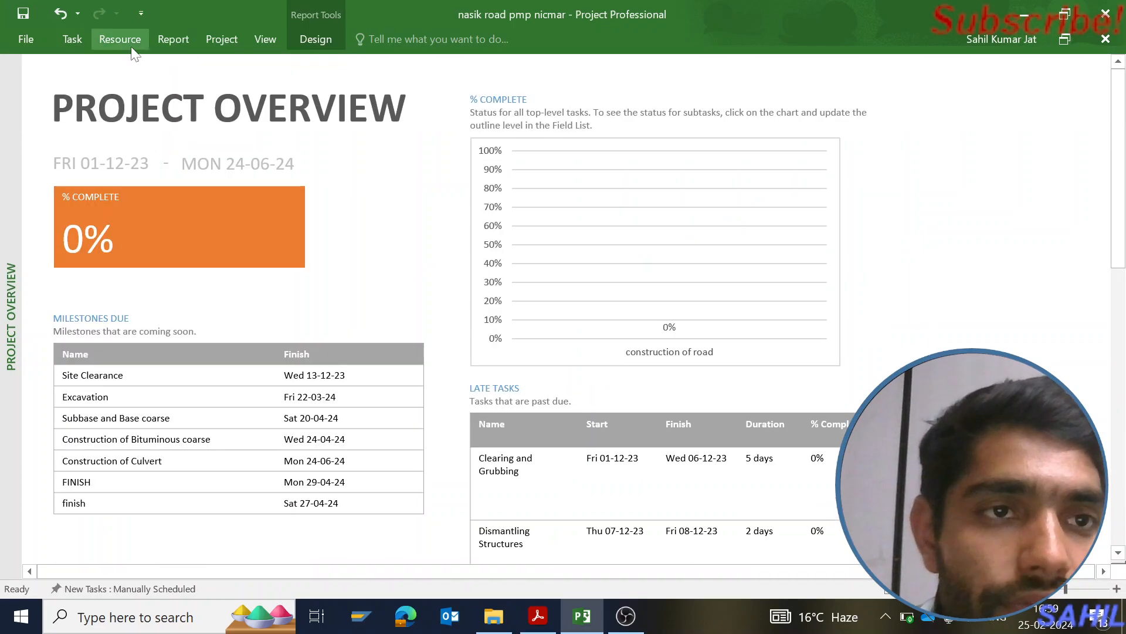
Open the Work Overview dashboard report and review its work burndown, work stats, resource stats and remaining availability
click(160, 40)
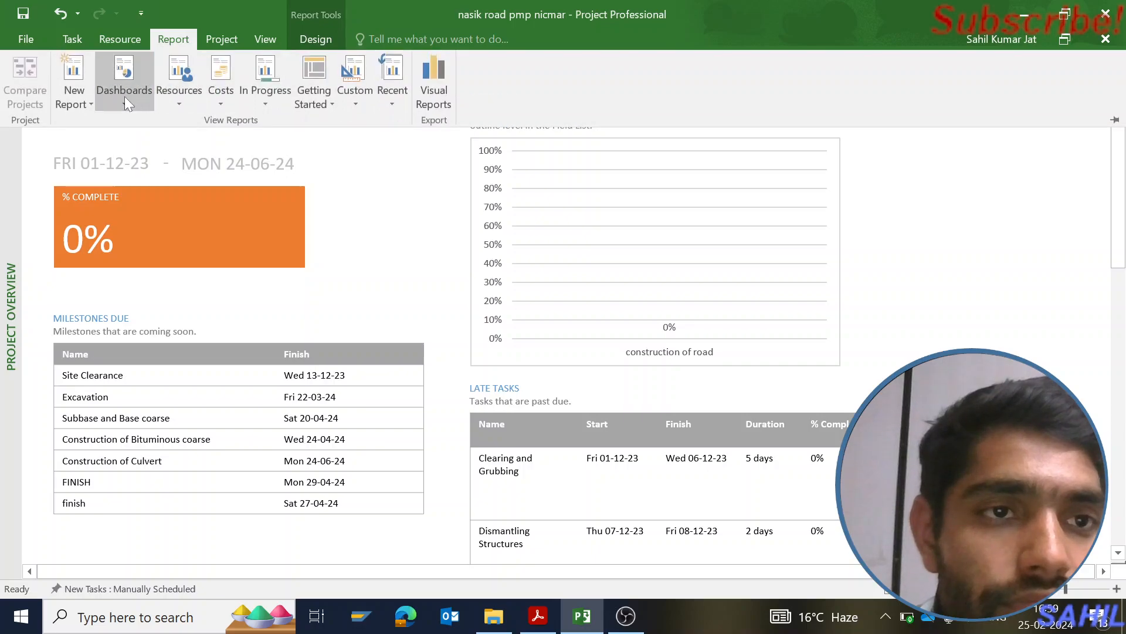
click(124, 96)
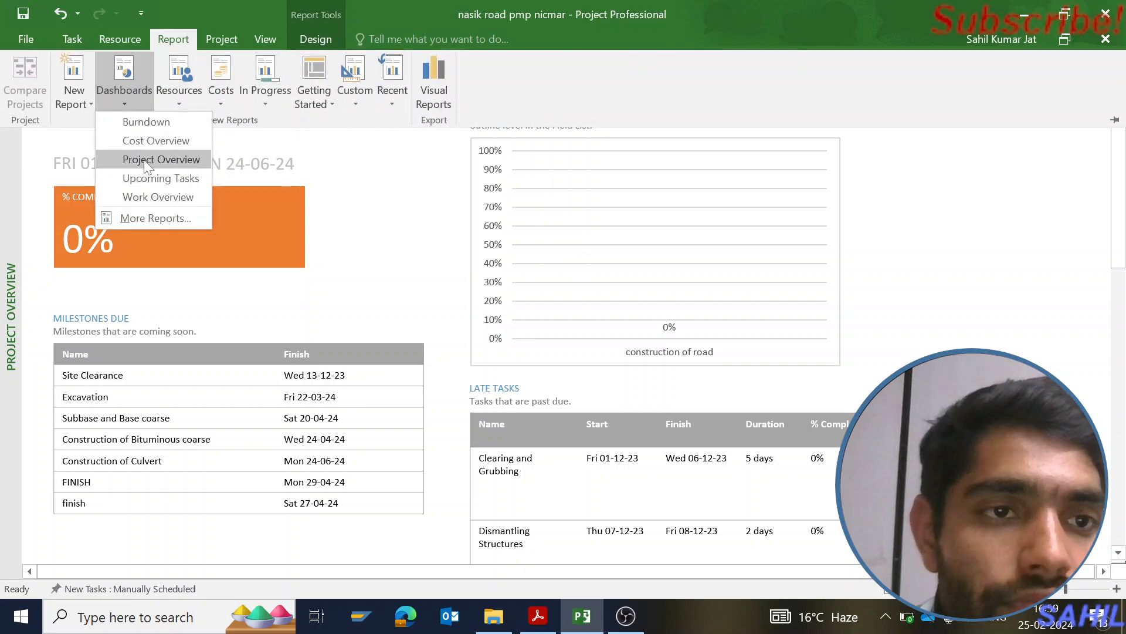
click(146, 196)
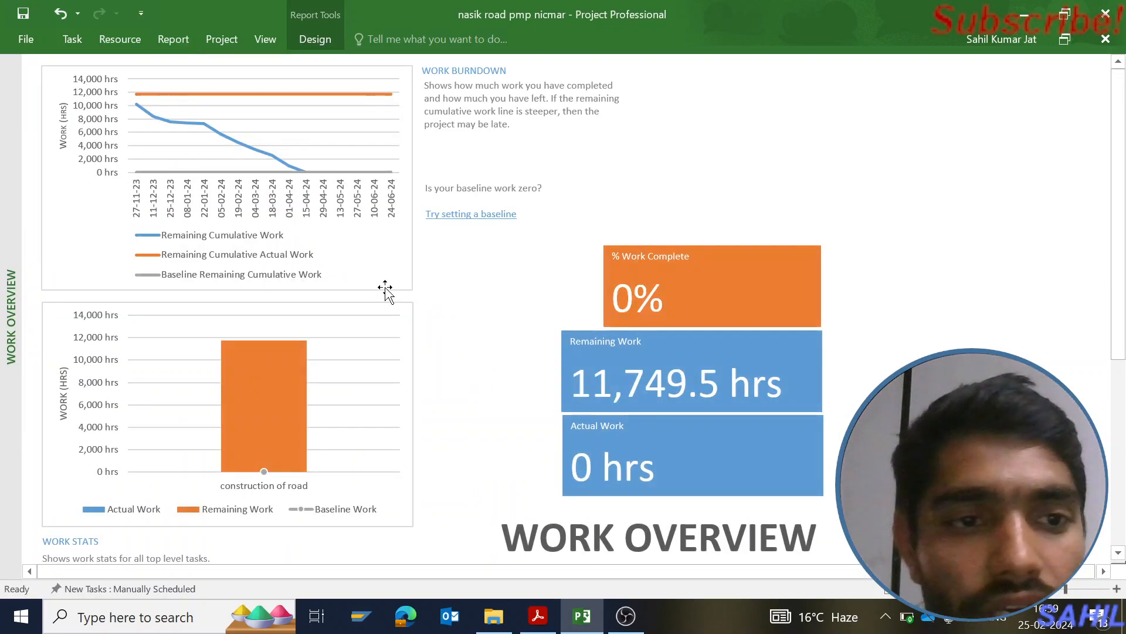
scroll(405, 223, down, 5)
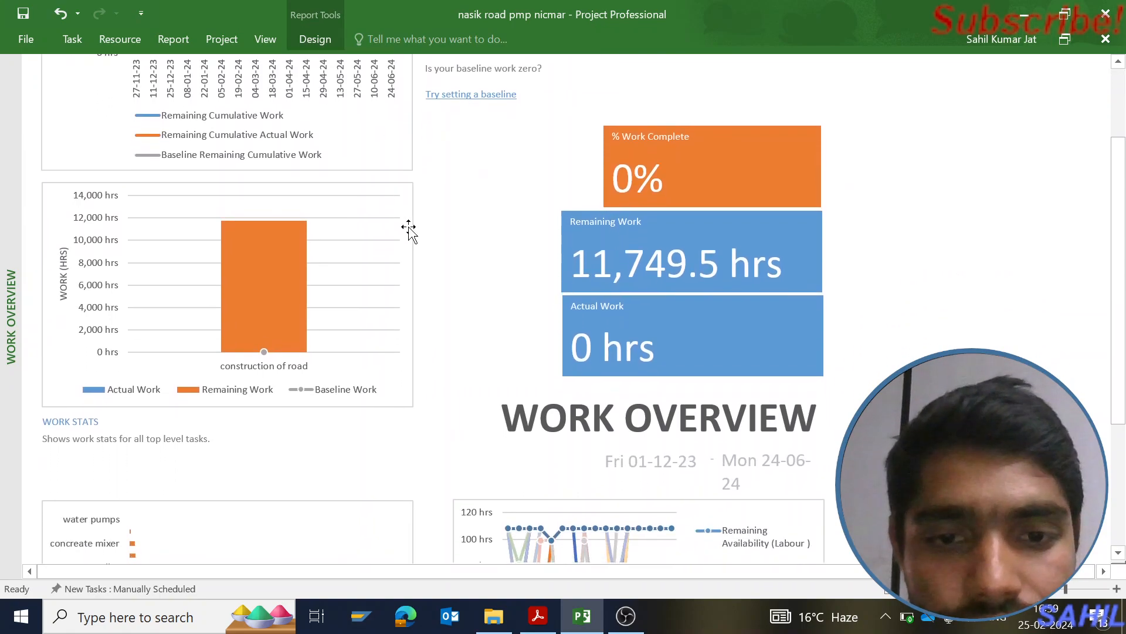
scroll(412, 222, down, 5)
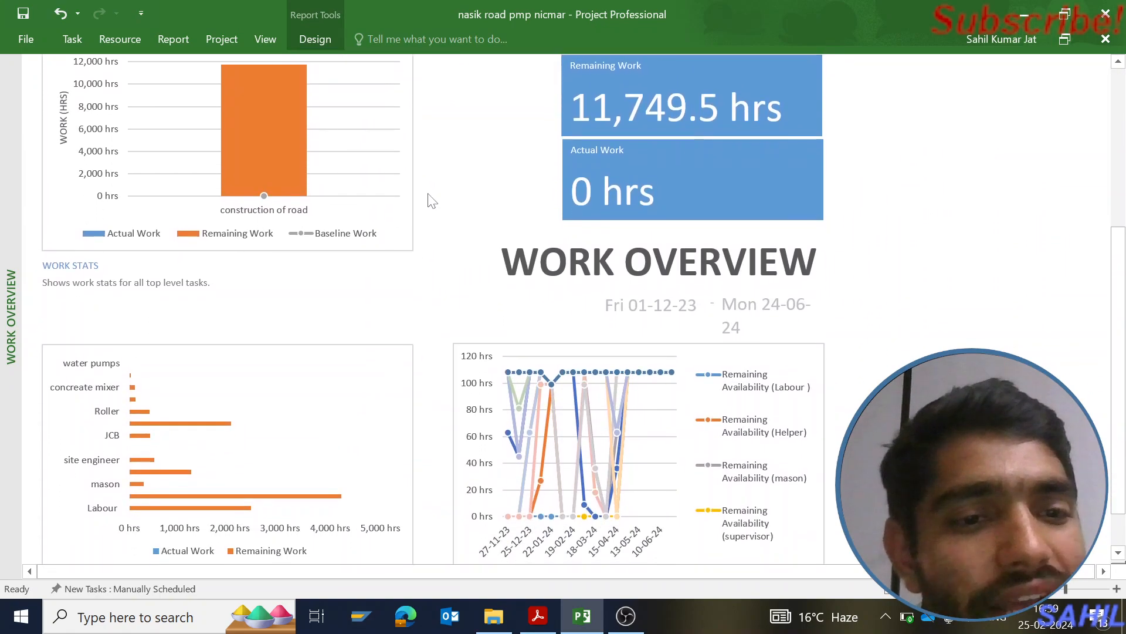
scroll(428, 201, down, 4)
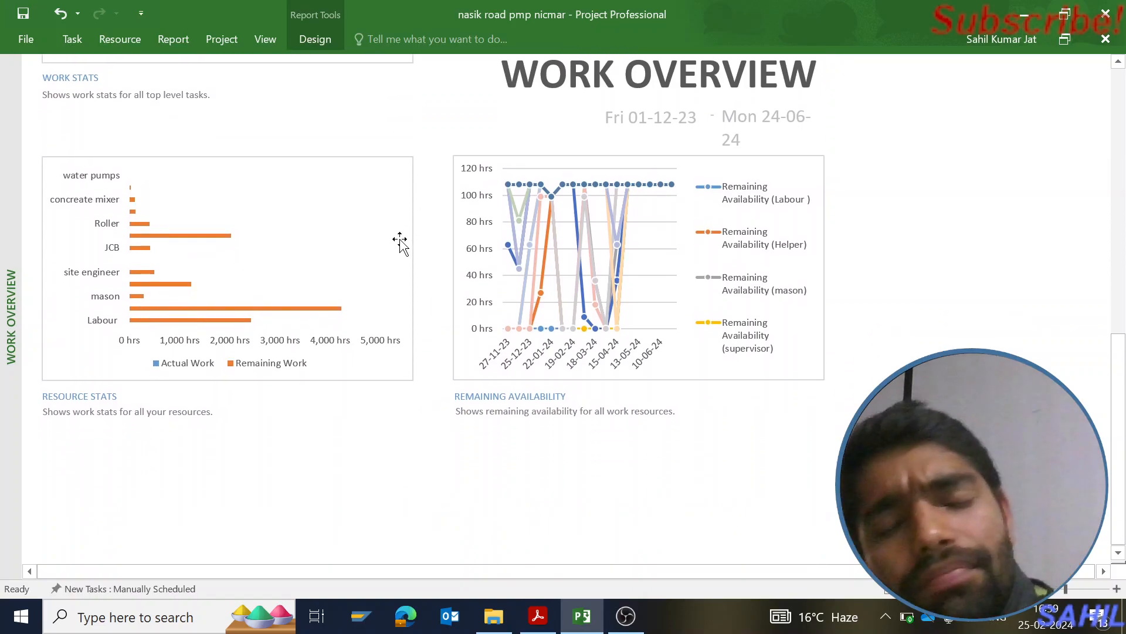
scroll(399, 240, up, 3)
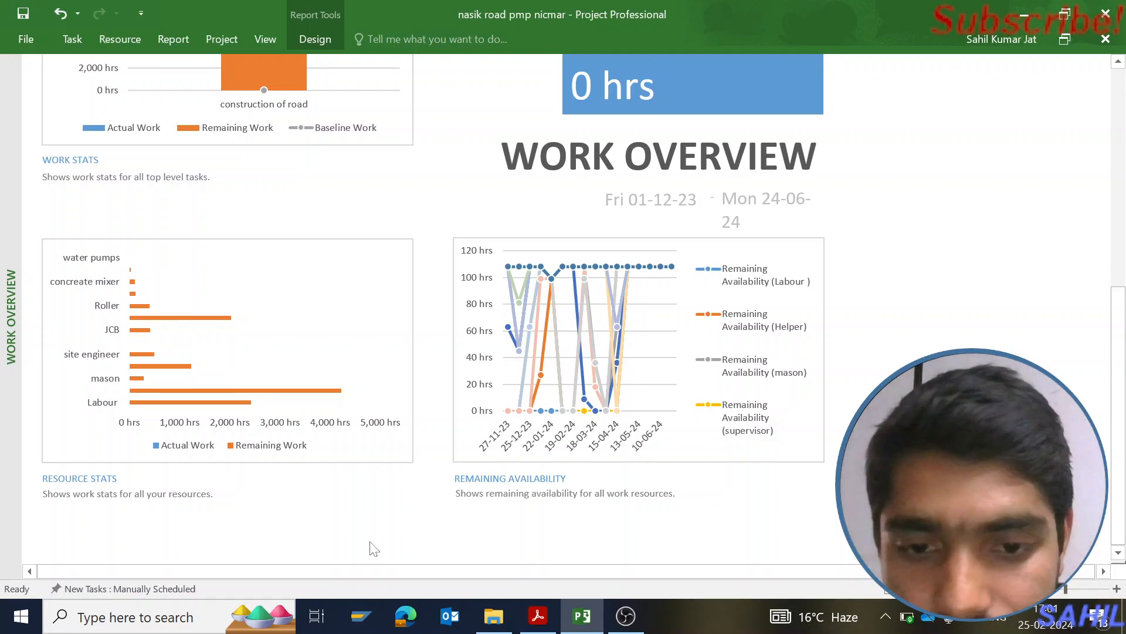
mouse_move(624, 604)
click(627, 567)
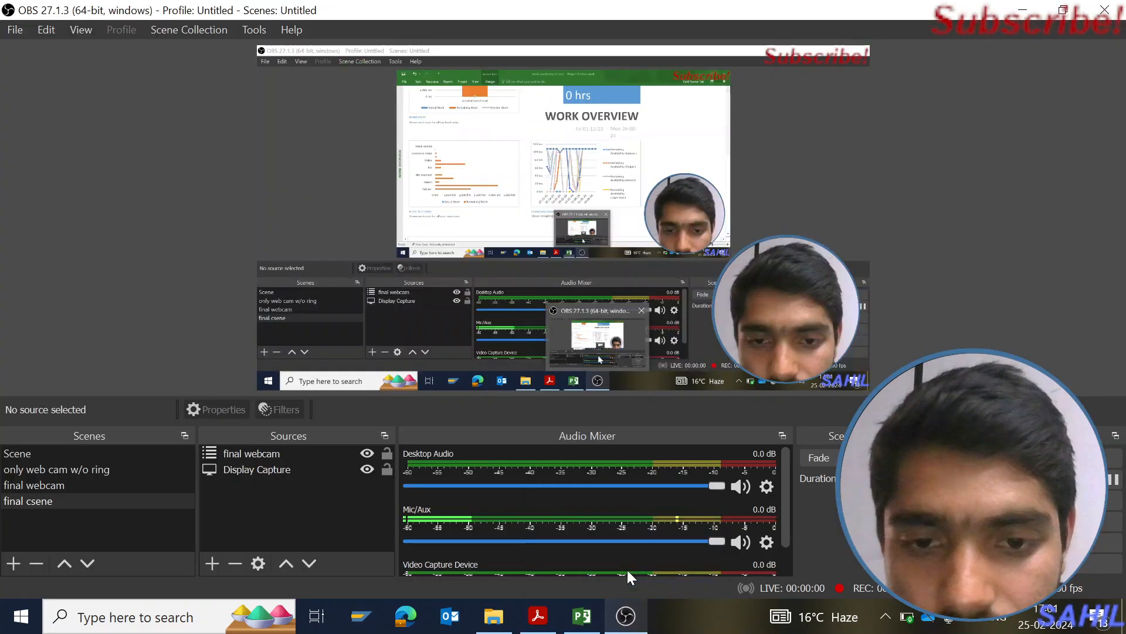